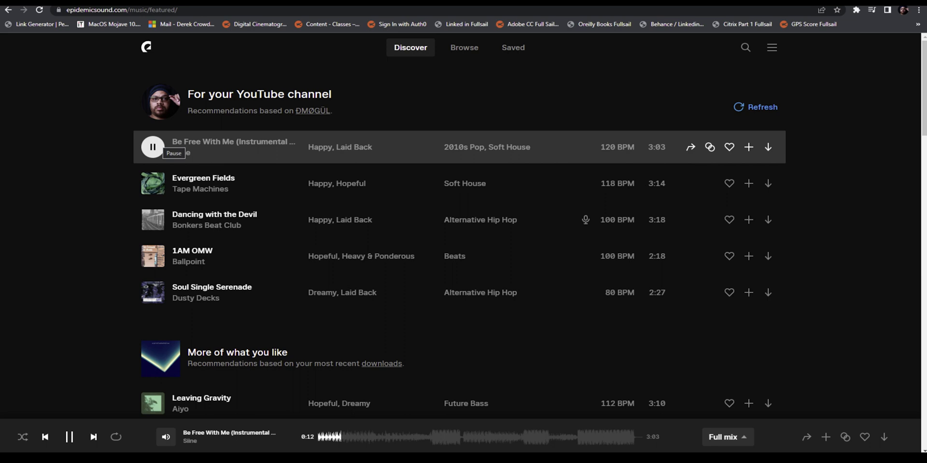
- Download all stems of "Be Free With Me (Instrumental Version)" by Siine and open the downloaded ZIP file
left_click(768, 147)
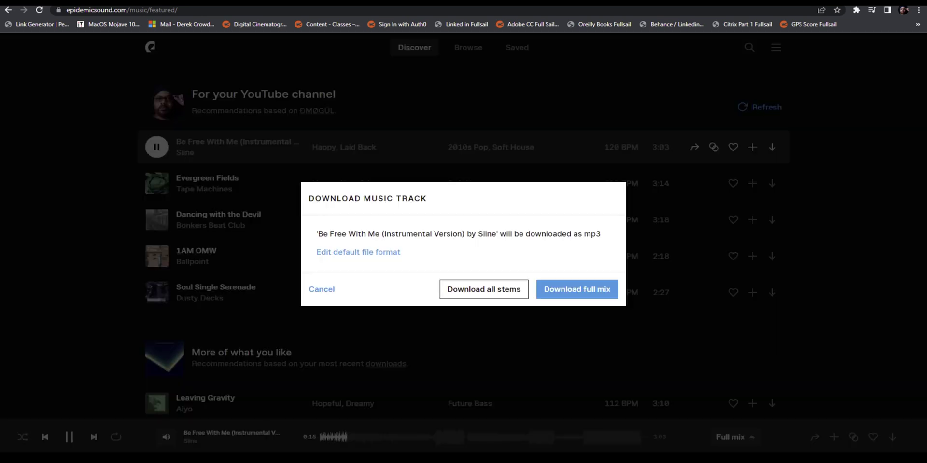
left_click(484, 290)
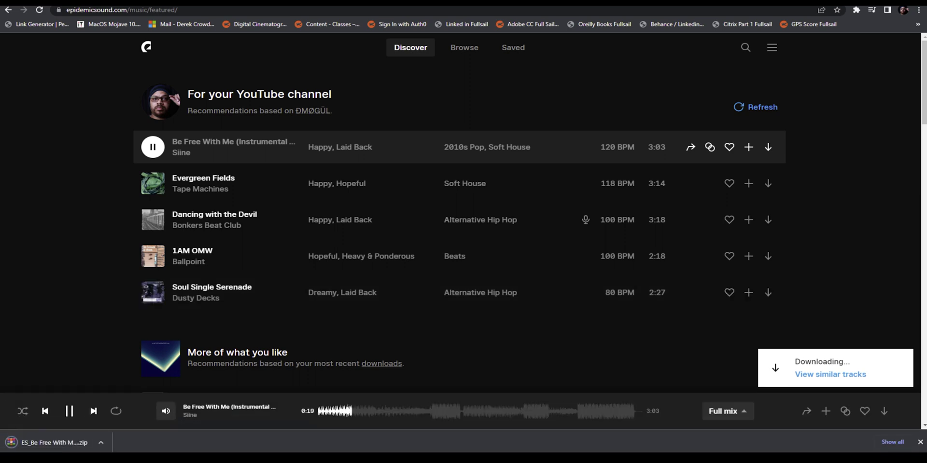
left_click(62, 442)
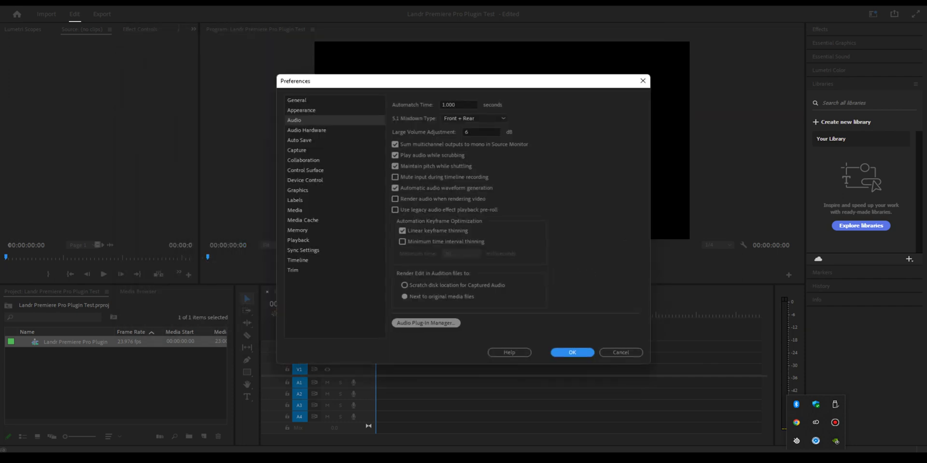
- In Premiere Pro's audio preferences, scan for plug-ins with the Audio Plug-In Manager and accept the settings
left_click(426, 323)
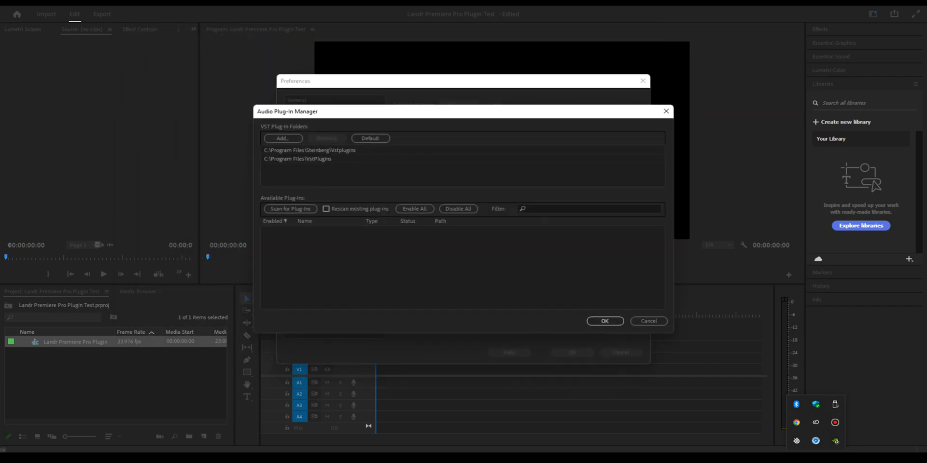
left_click(290, 209)
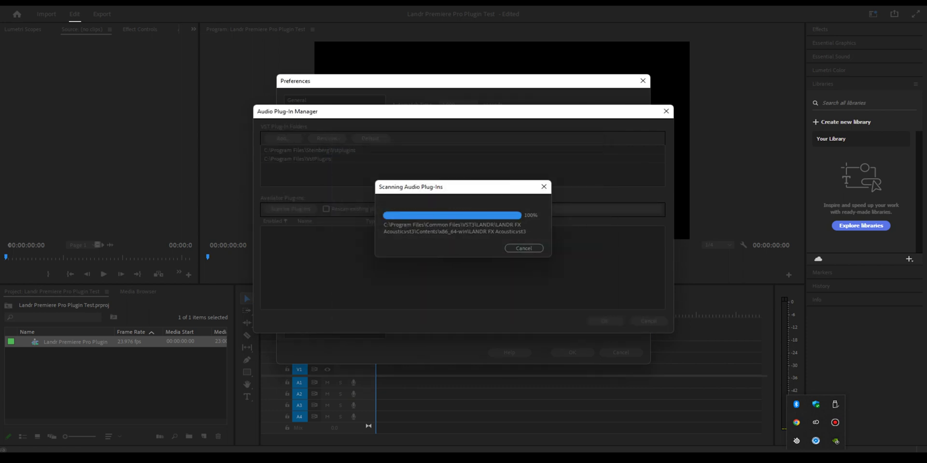
left_click(605, 322)
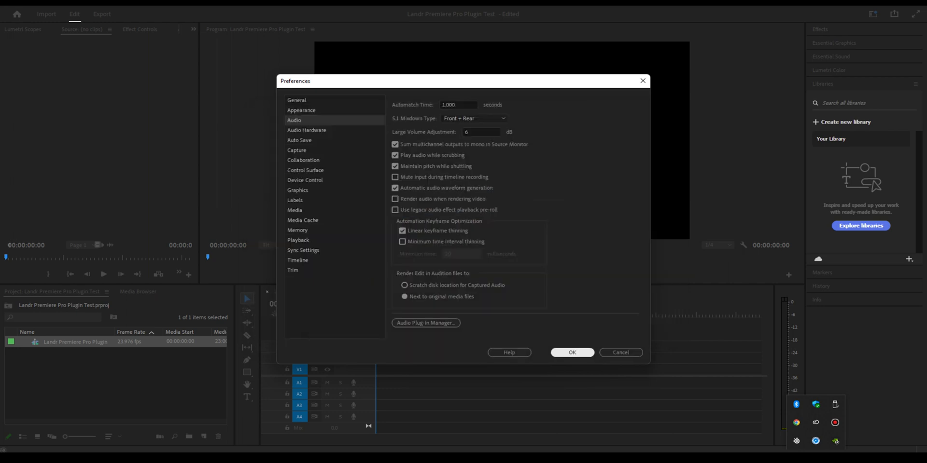
key("Return")
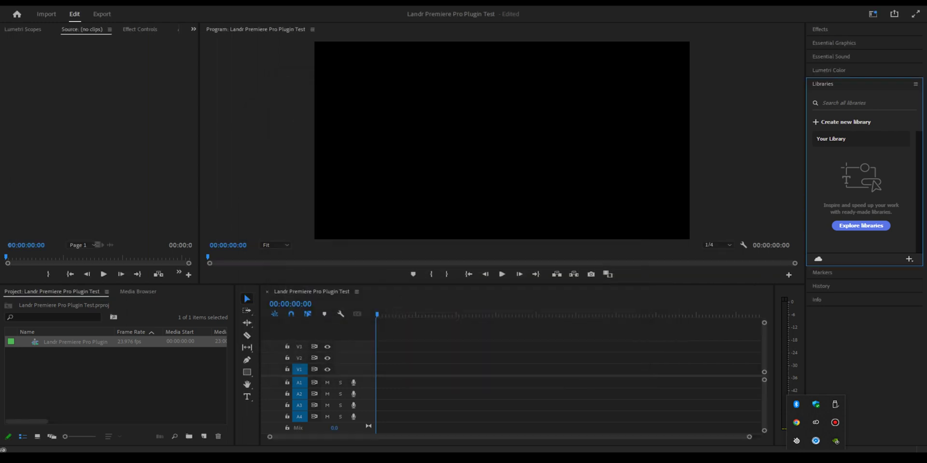
- Import all four "Be Free With Me (Instrumental Version)" stem files from the downloaded folder into the project
key("ctrl+i")
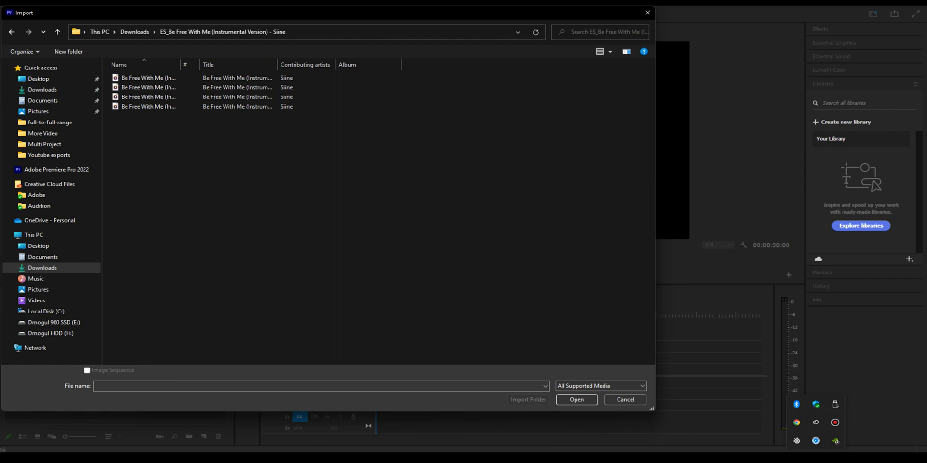
key("ctrl+a")
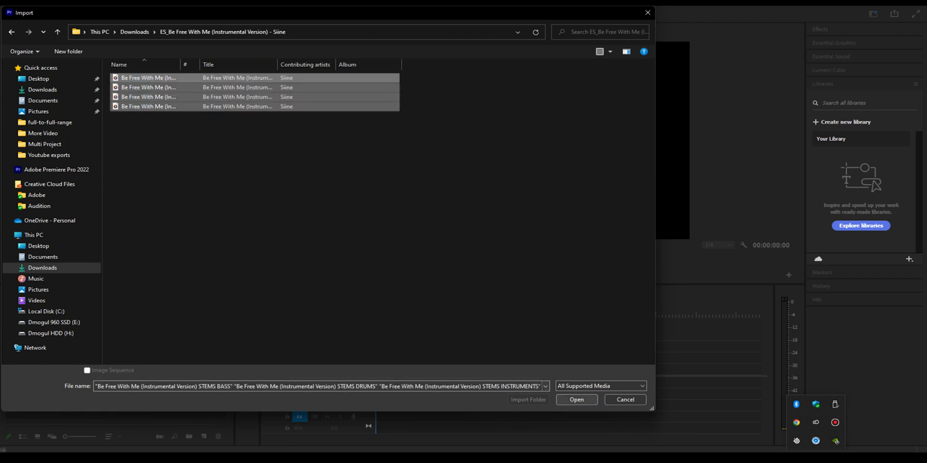
key("Return")
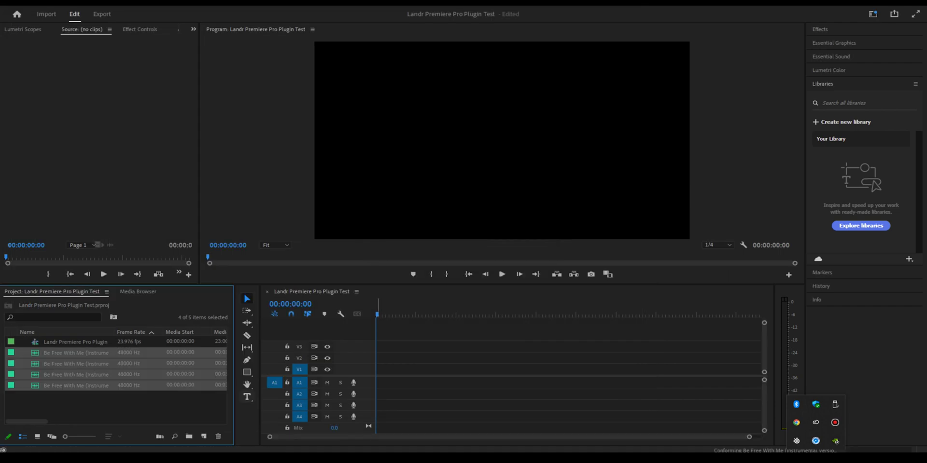
- Place the imported stems in the sequence and stack them on separate audio tracks from its beginning
left_click_drag(114, 332, 177, 332)
left_click(144, 406)
left_click_drag(25, 350, 436, 383)
left_click_drag(541, 384, 414, 395)
left_click_drag(676, 383, 434, 407)
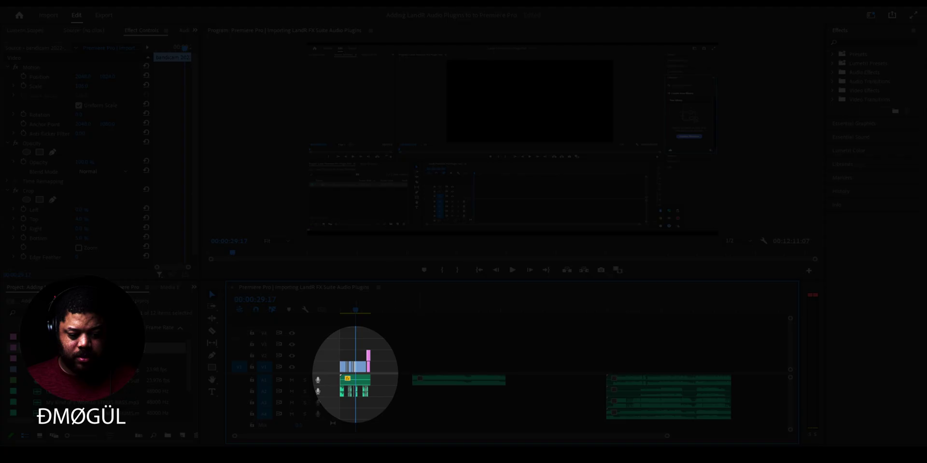
left_click_drag(388, 344, 341, 403)
left_click_drag(632, 332, 735, 425)
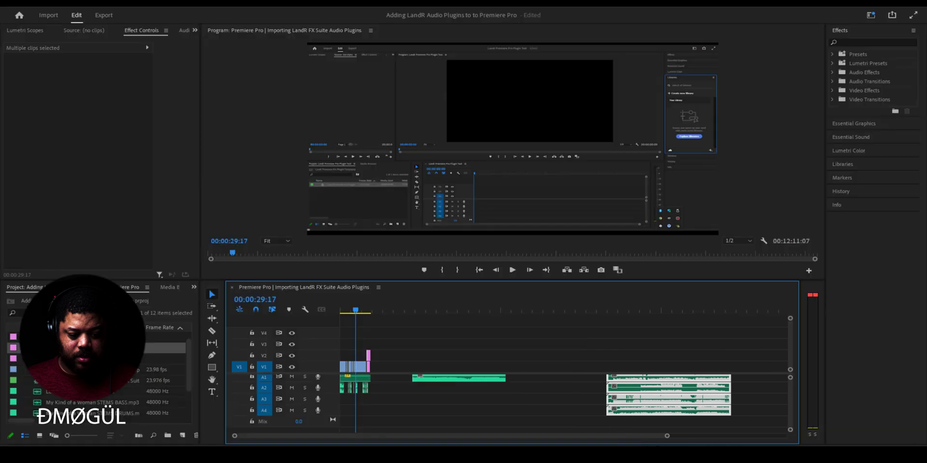
left_click(758, 401)
scroll(758, 400, "up", 1)
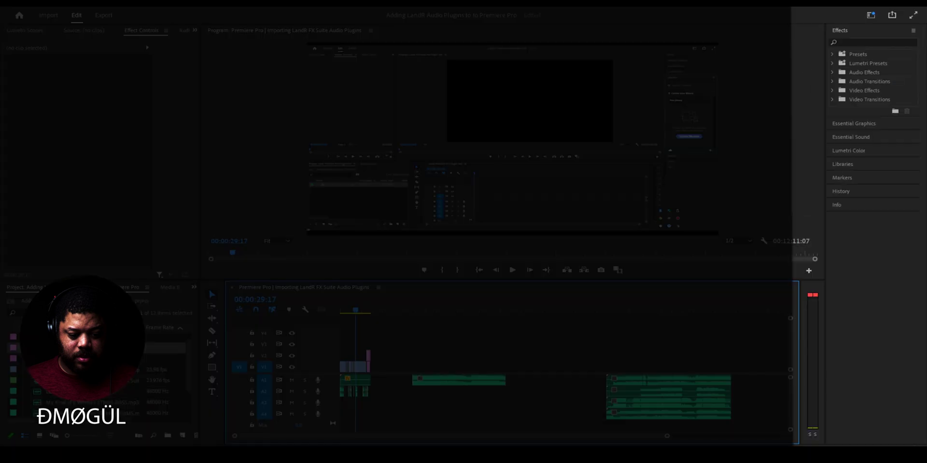
- Expand the audio effects down to the LANDR plug-ins inside VST3 and select LANDR FX Acoustic
left_click(840, 30)
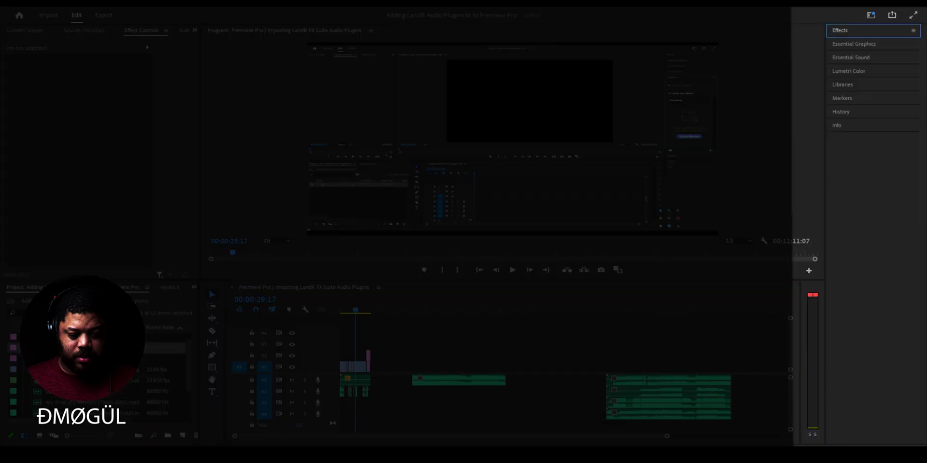
left_click(840, 31)
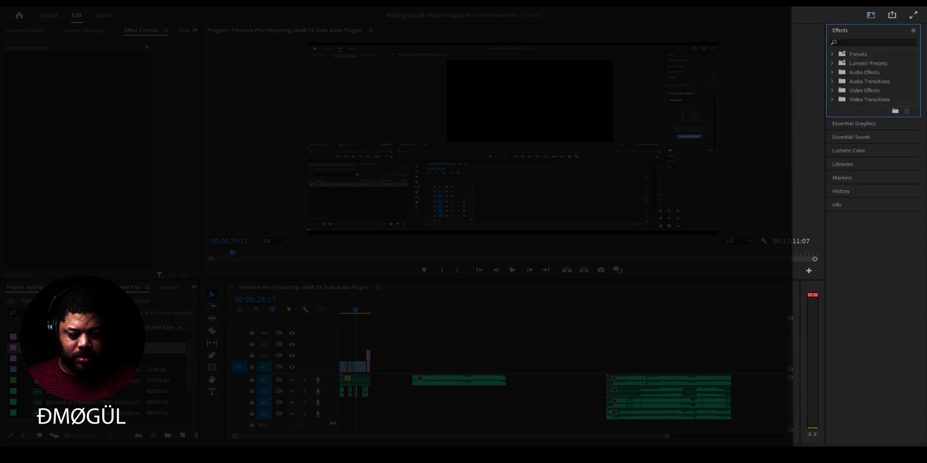
left_click(833, 72)
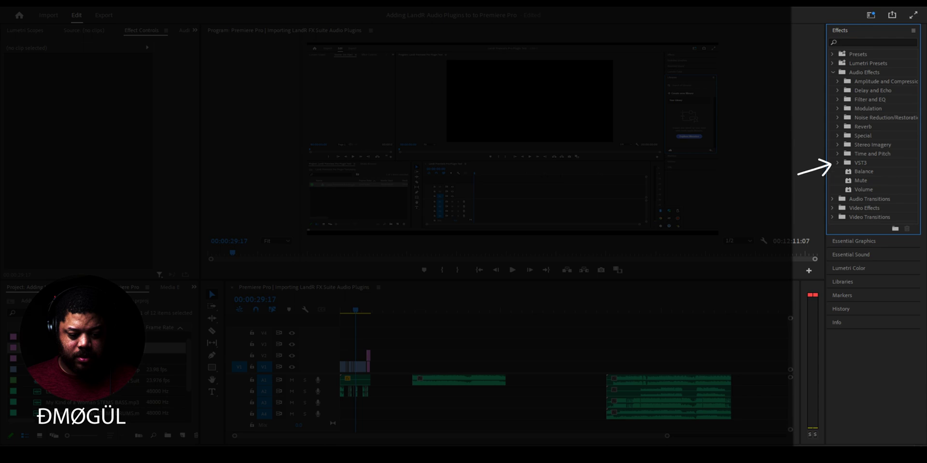
left_click(838, 163)
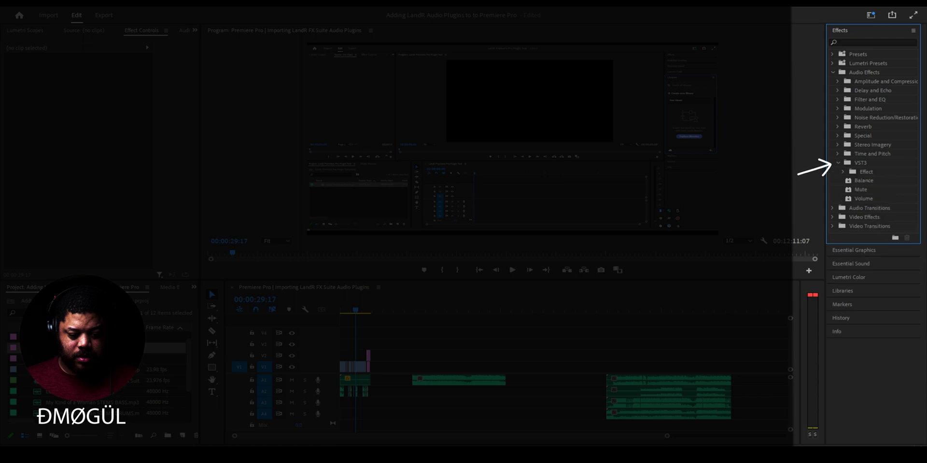
left_click(843, 172)
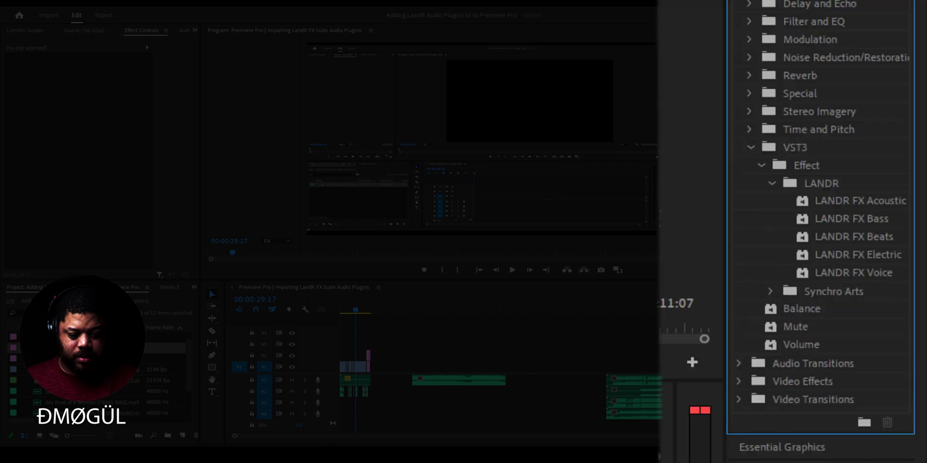
left_click(860, 200)
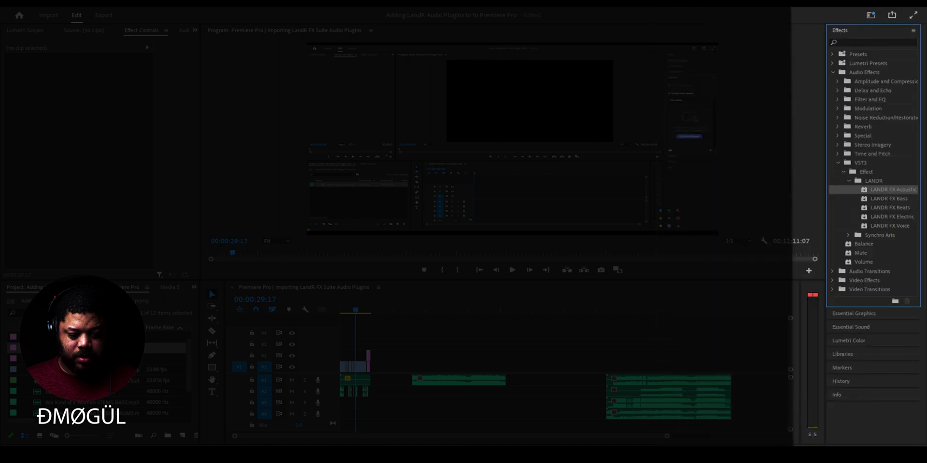
- Apply LANDR FX Bass to the stem on A2 and LANDR FX Beats to the stem on A3
left_click(883, 200)
left_click_drag(883, 200, 668, 391)
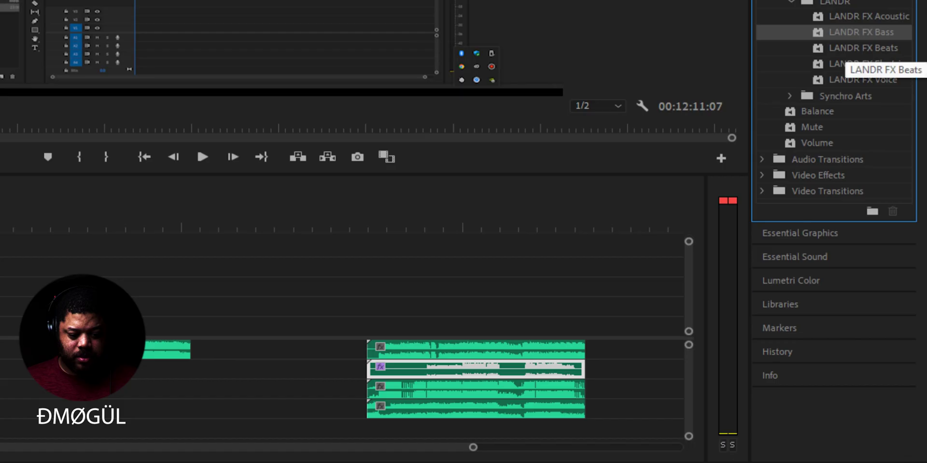
left_click_drag(848, 50, 577, 389)
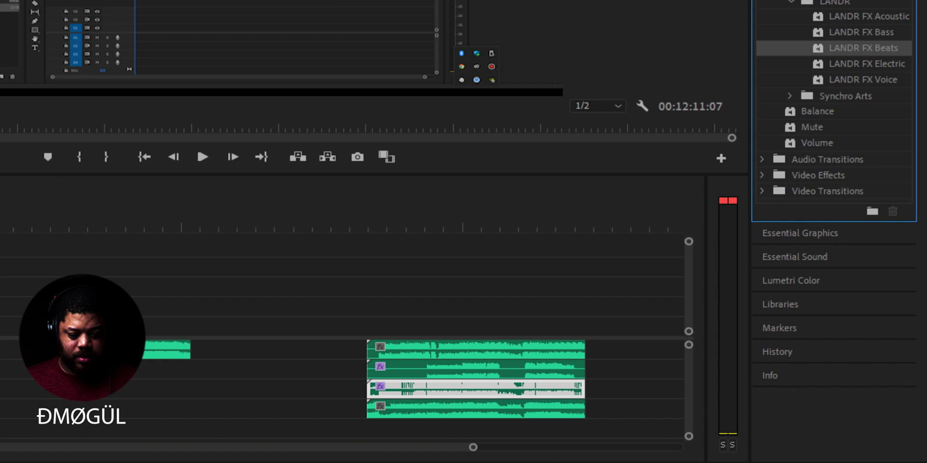
- Apply LANDR FX Voice to the melody stem on A1 and LANDR FX Acoustic to the stem on A4
left_click_drag(843, 81, 569, 348)
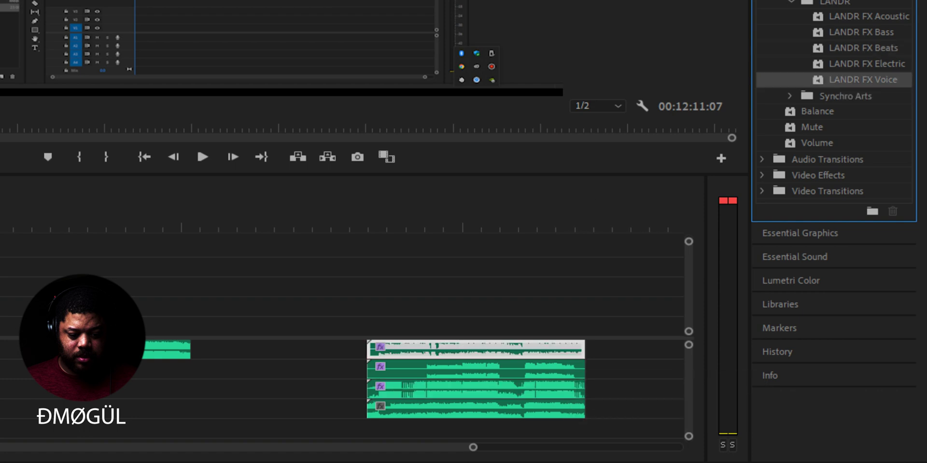
left_click_drag(833, 20, 578, 409)
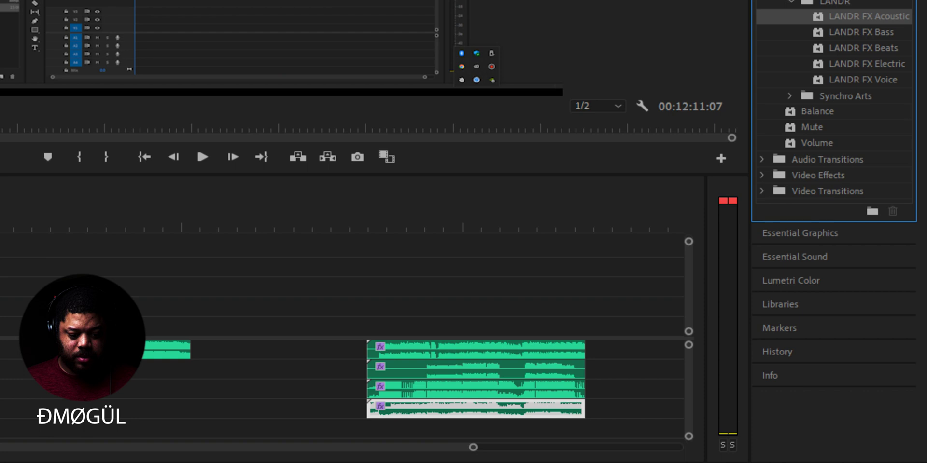
scroll(834, 193, "up", 3)
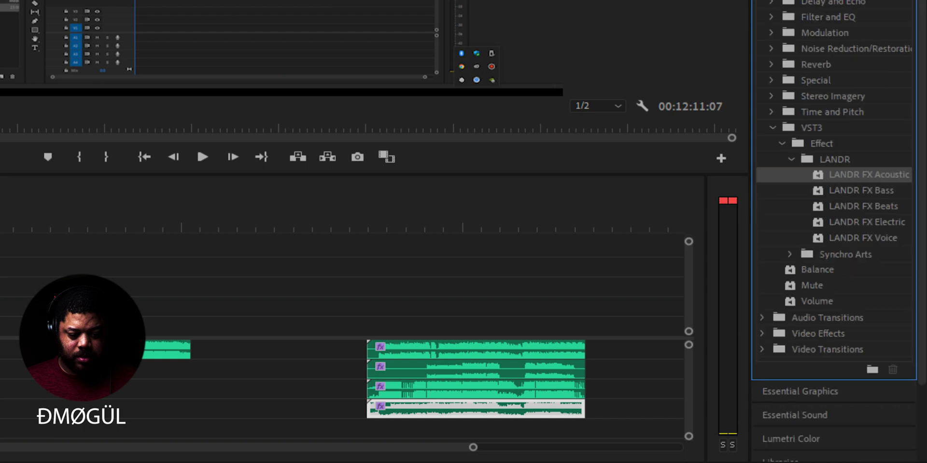
scroll(834, 193, "down", 4)
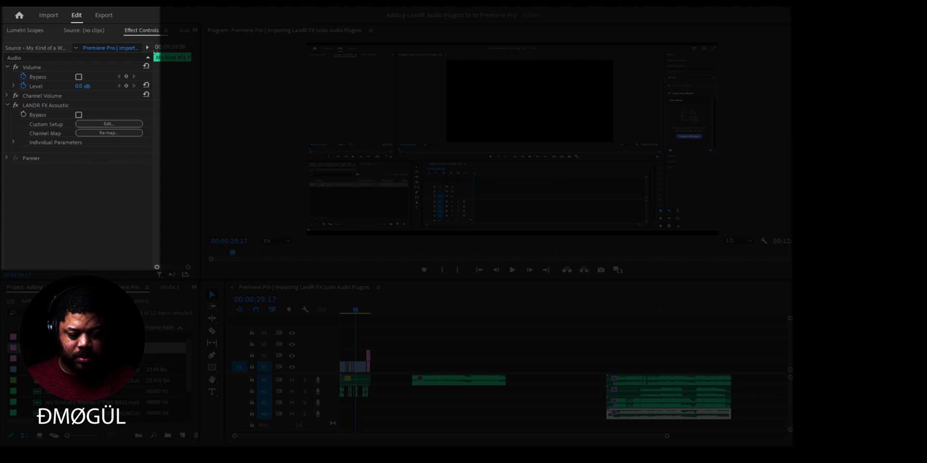
- Open the LANDR FX Voice custom setup for the melody stem on A1 and reposition its editor window
left_click(668, 380)
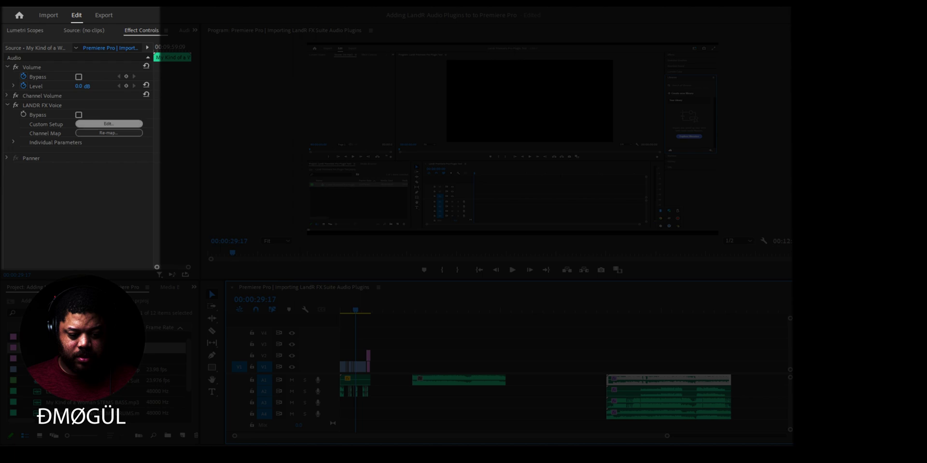
left_click(108, 123)
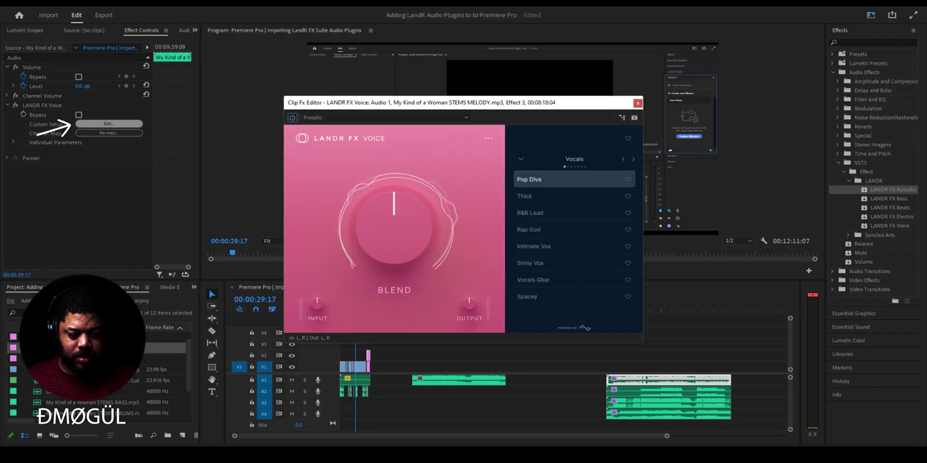
mouse_move(475, 104)
left_mouse_down()
mouse_move(501, 134)
mouse_move(478, 114)
mouse_move(345, 147)
mouse_move(350, 83)
mouse_move(359, 94)
left_mouse_up()
- Mute audio tracks A2, A3 and A4 to isolate the melody stem on A1
left_click(292, 392)
left_click(292, 403)
left_click(291, 413)
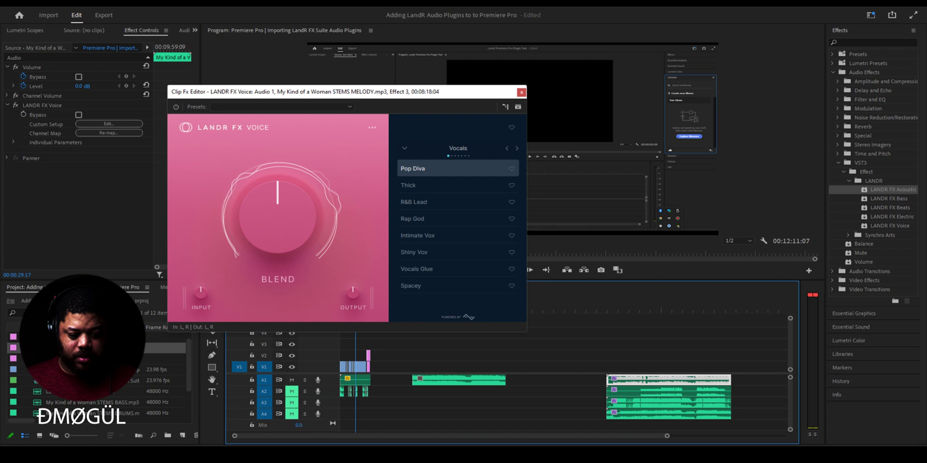
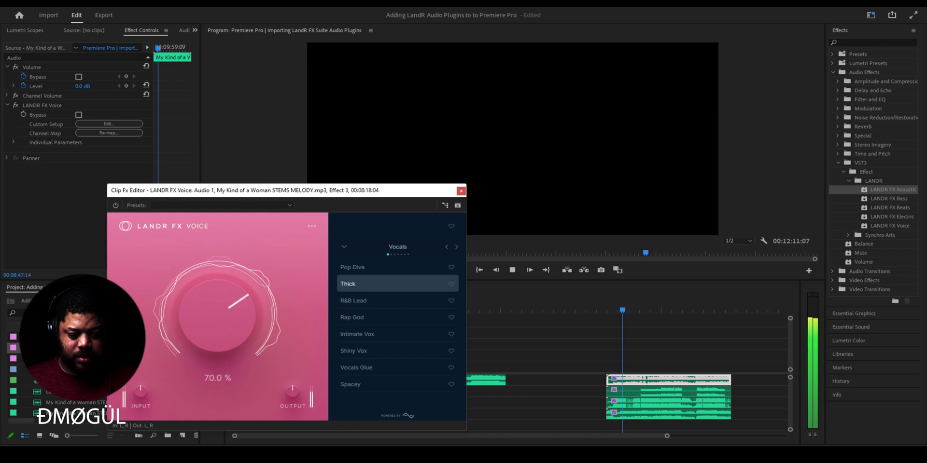
- During playback, try the R&B Lead preset with Blend at 0% and the Rap God preset with Blend fully raised
left_click(386, 301)
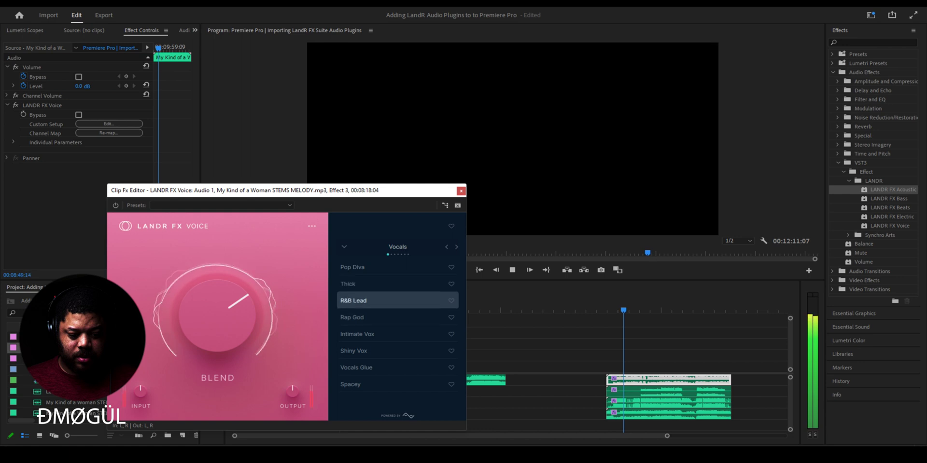
left_click_drag(218, 316, 217, 343)
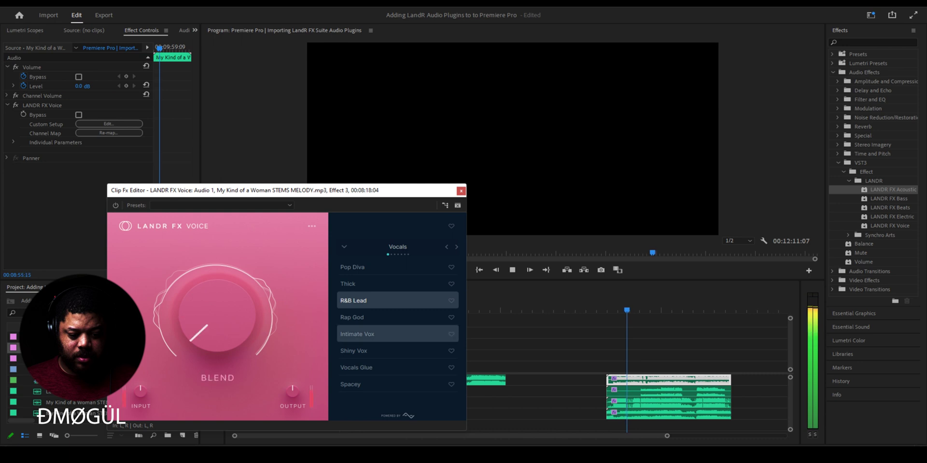
left_click(386, 317)
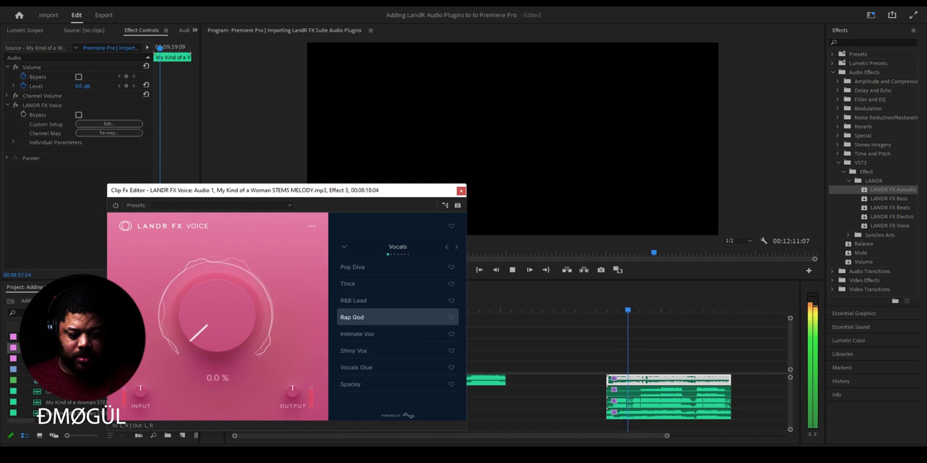
left_click_drag(217, 333, 217, 271)
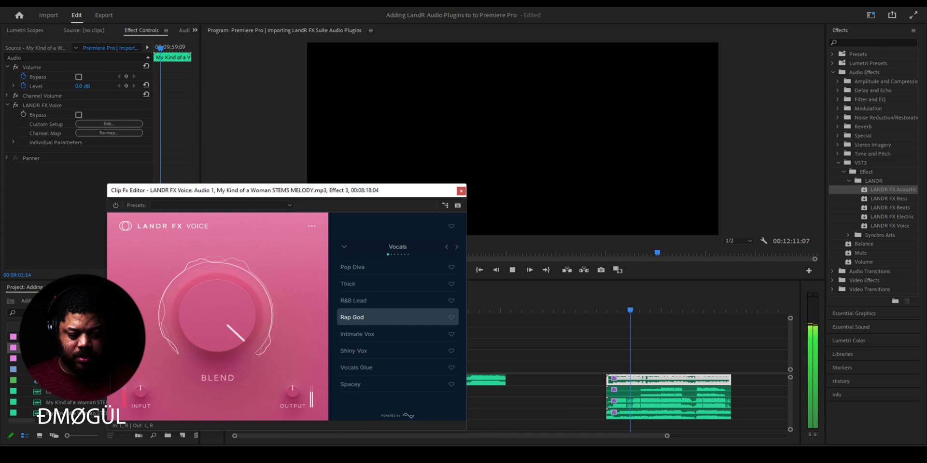
- Switch LANDR FX Voice to the EQ preset category and choose Cleaned Up
left_click(456, 247)
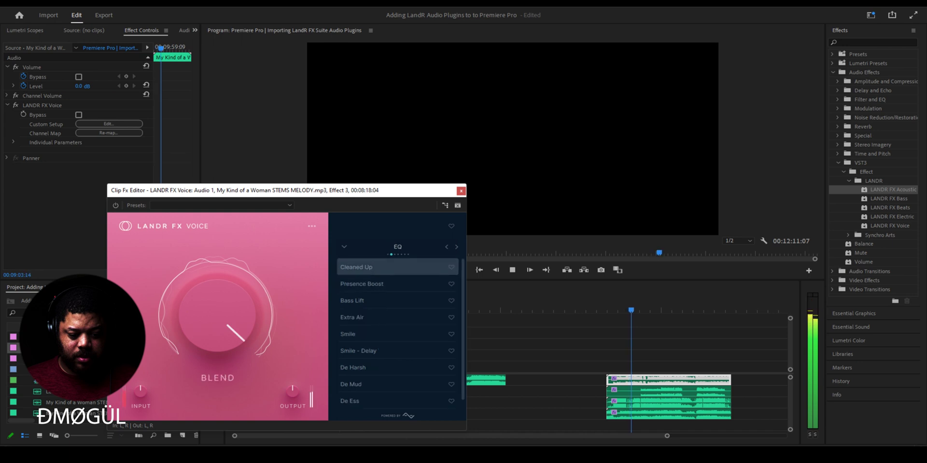
left_click(357, 268)
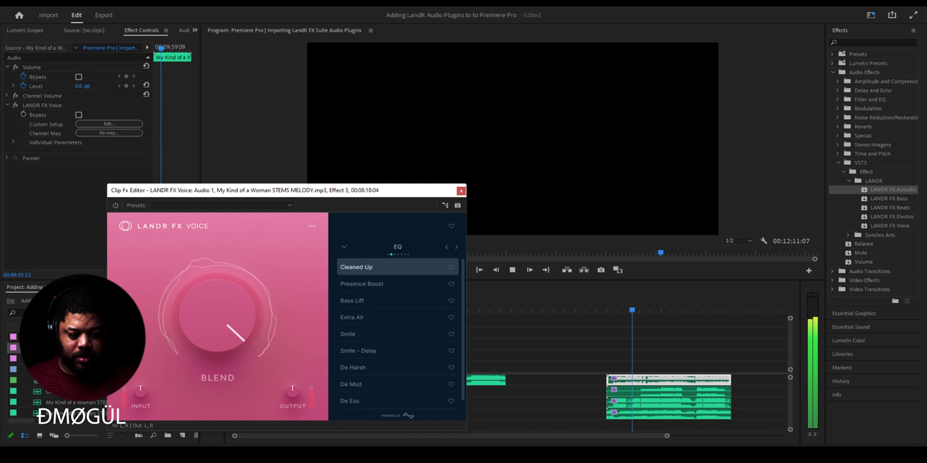
- Sweep LANDR FX Voice's Blend down and back to 100%, and audition the EQ presets Presence Boost, Bass Lift and Extra Air
left_click_drag(218, 317, 218, 413)
left_click_drag(217, 317, 217, 220)
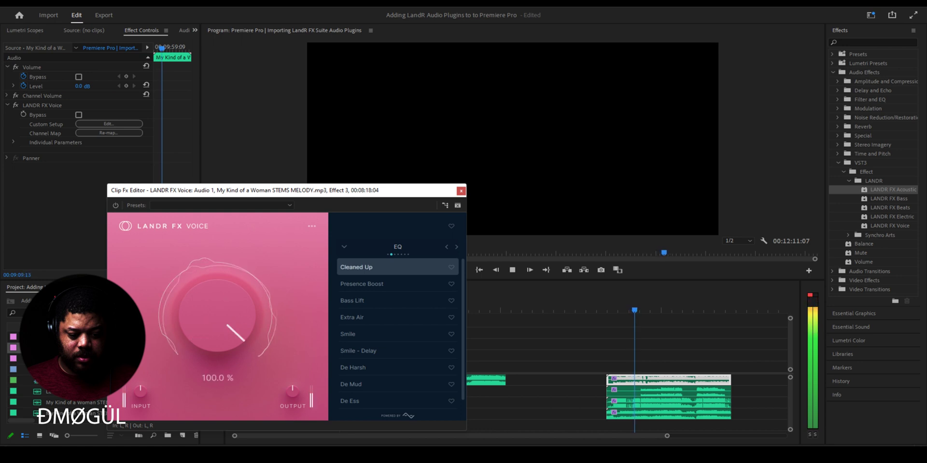
left_click(362, 284)
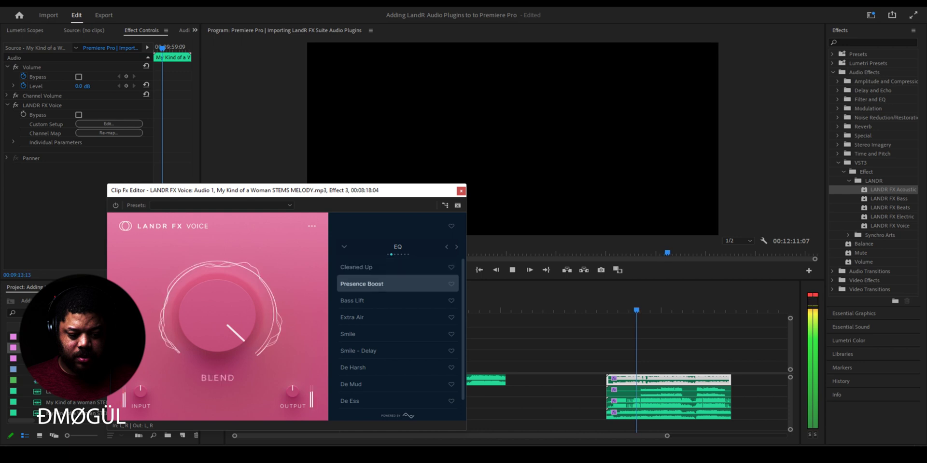
left_click(352, 300)
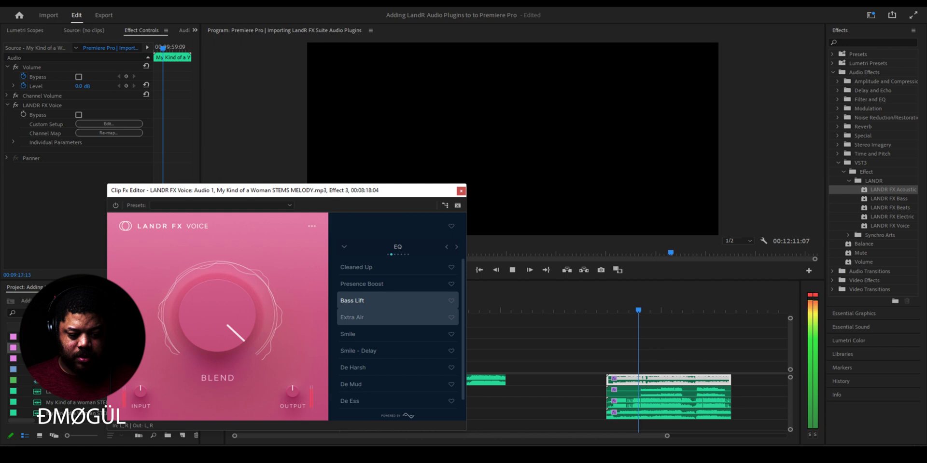
left_click(352, 318)
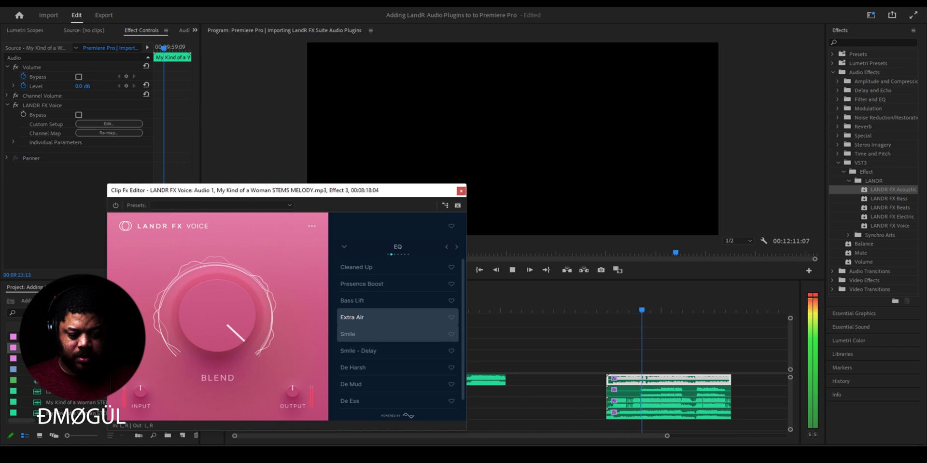
- Audition the EQ presets Smile, De Harsh, De Mud and De Ess on the melody stem
left_click(367, 334)
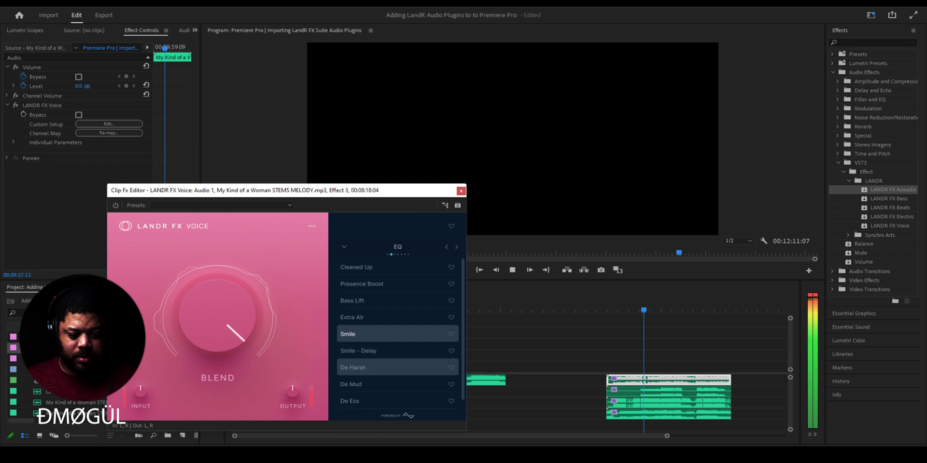
left_click(367, 368)
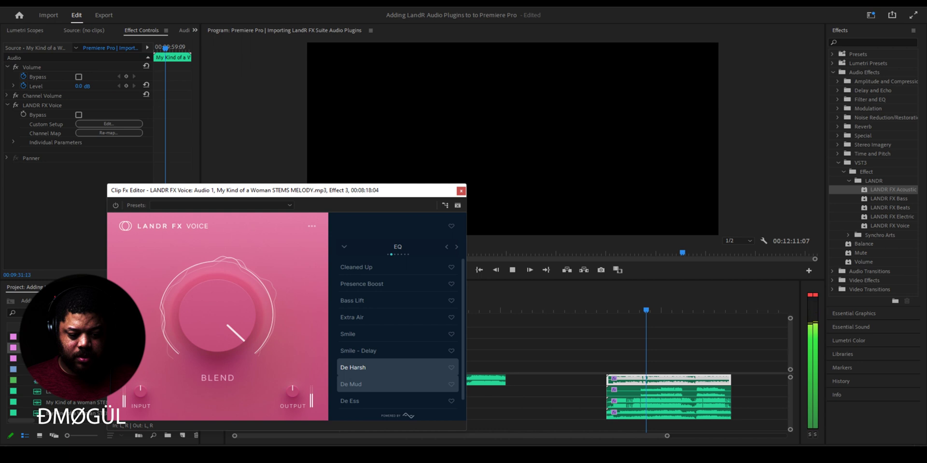
left_click(352, 384)
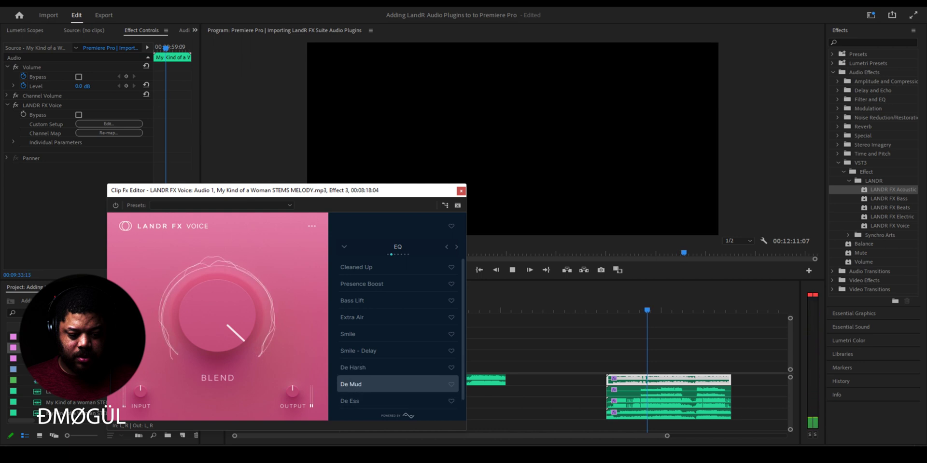
left_click(367, 401)
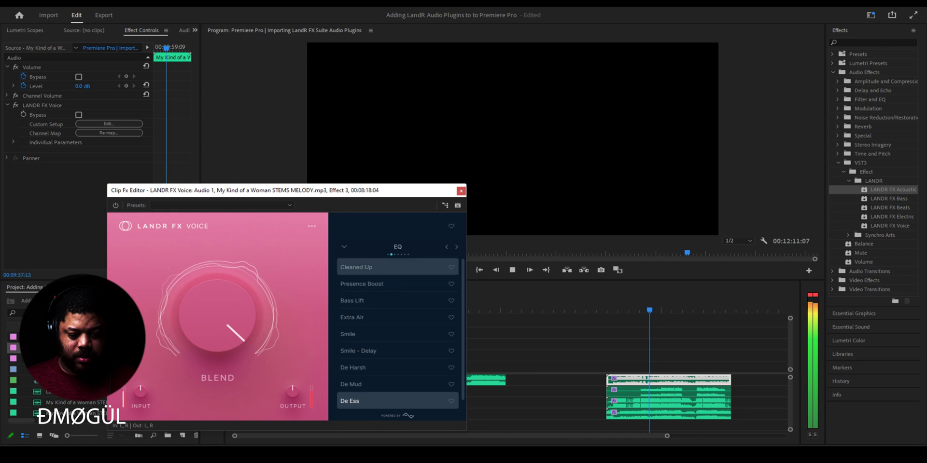
- Switch to the Reverb preset category and audition all seven presets in order, from I Am In A Room to Warm Stereo Ambiance
left_click(456, 248)
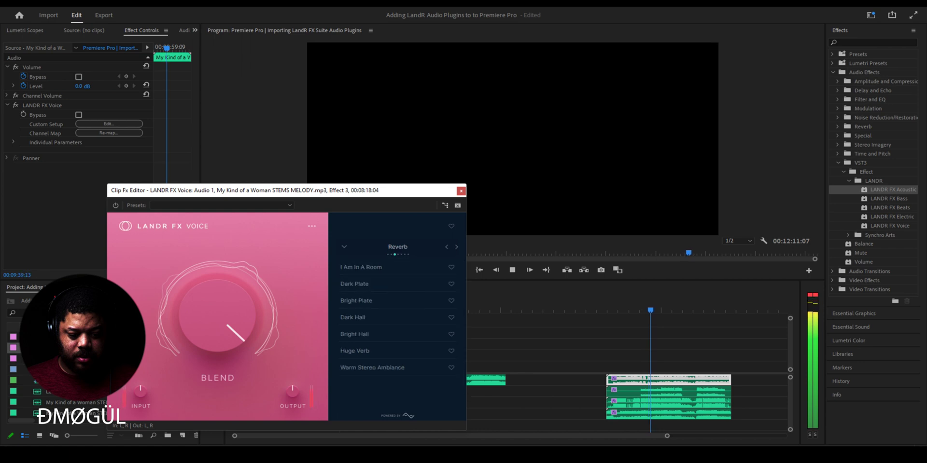
left_click(367, 268)
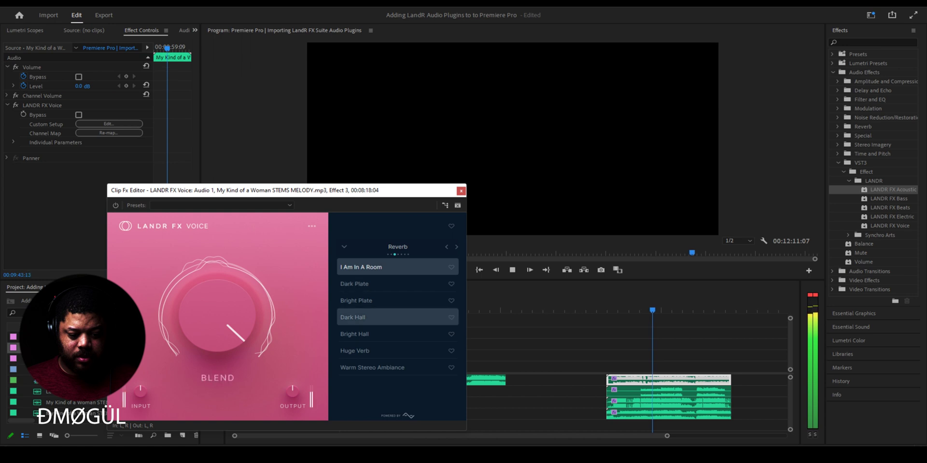
left_click(367, 285)
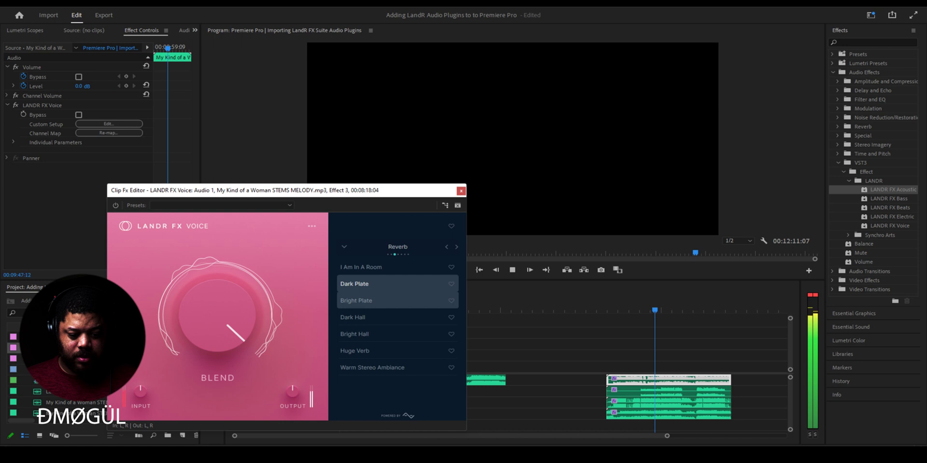
left_click(358, 300)
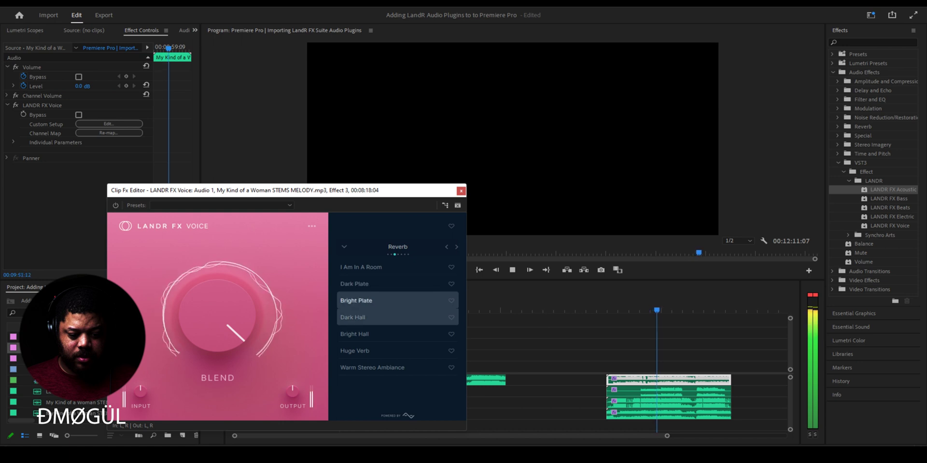
left_click(353, 317)
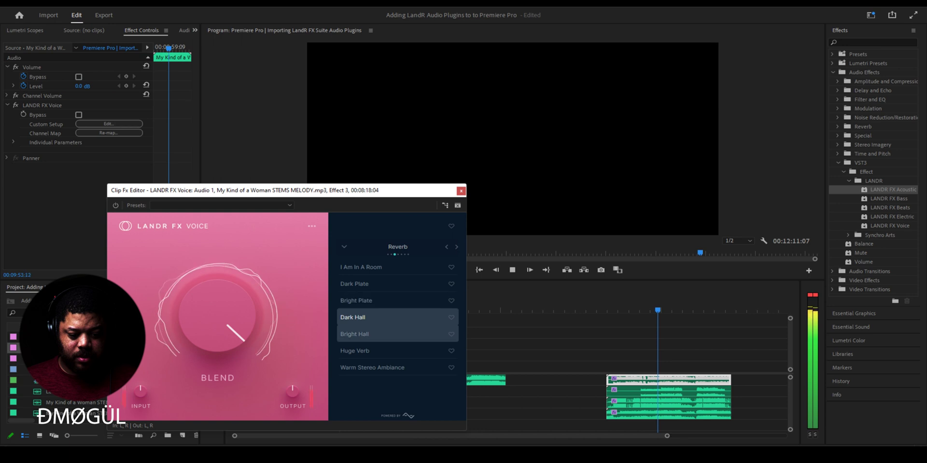
left_click(355, 335)
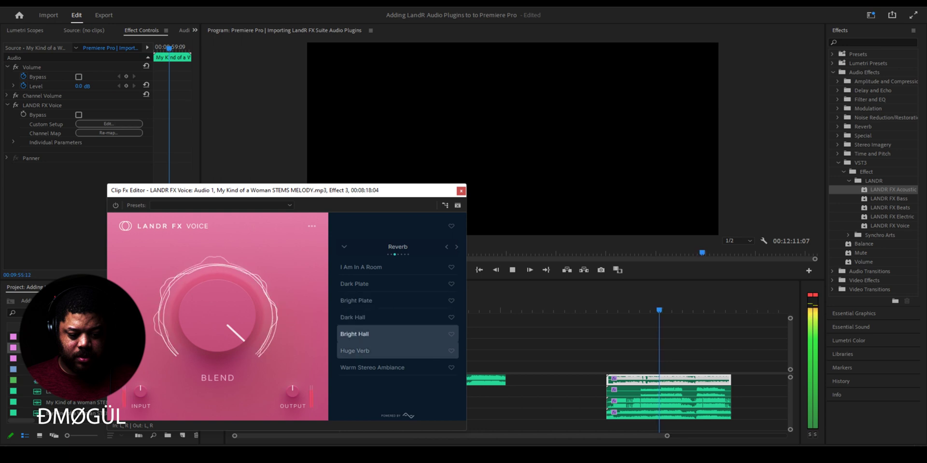
left_click(355, 351)
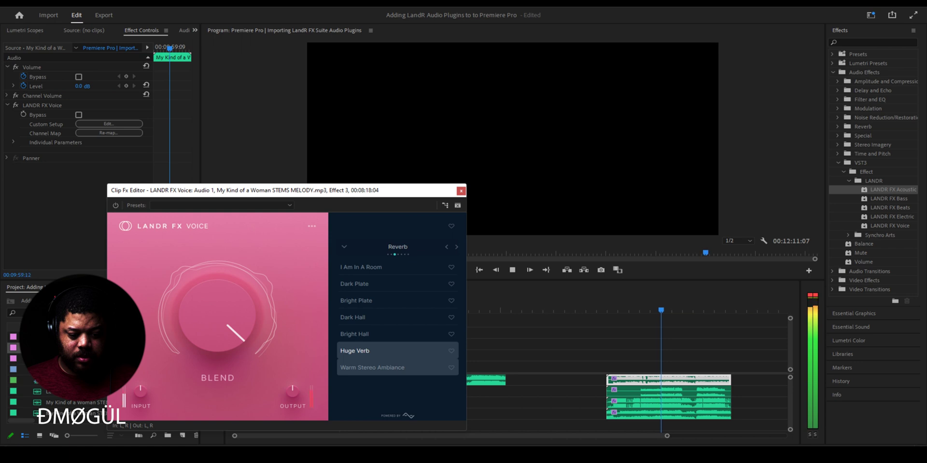
left_click(372, 368)
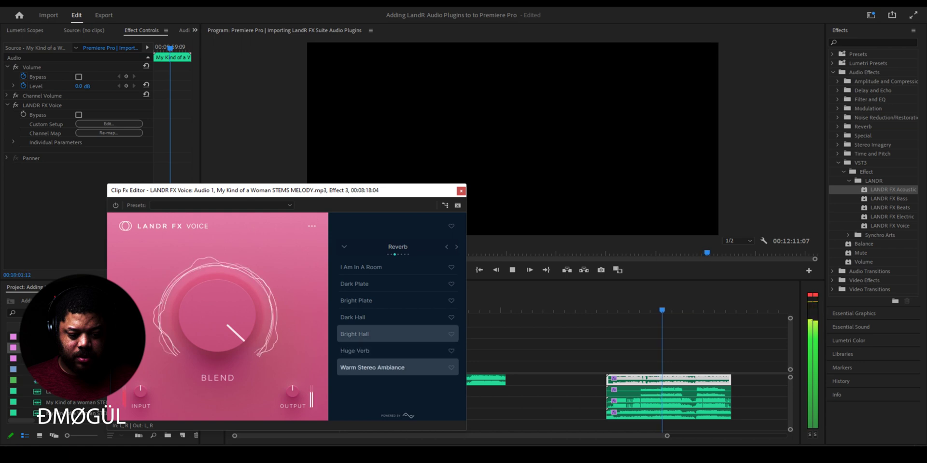
- Audition the Delay presets Long Delay, Stereo Delay - Short, Stereo Delay - Long, Slapback Echo and Quarter Note Delay - Dark, finishing on Long Ping Pong
left_click(456, 248)
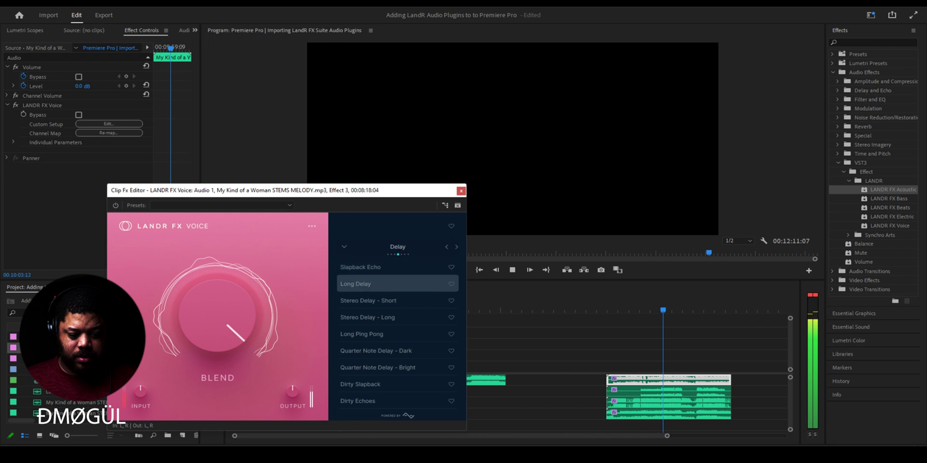
left_click(377, 284)
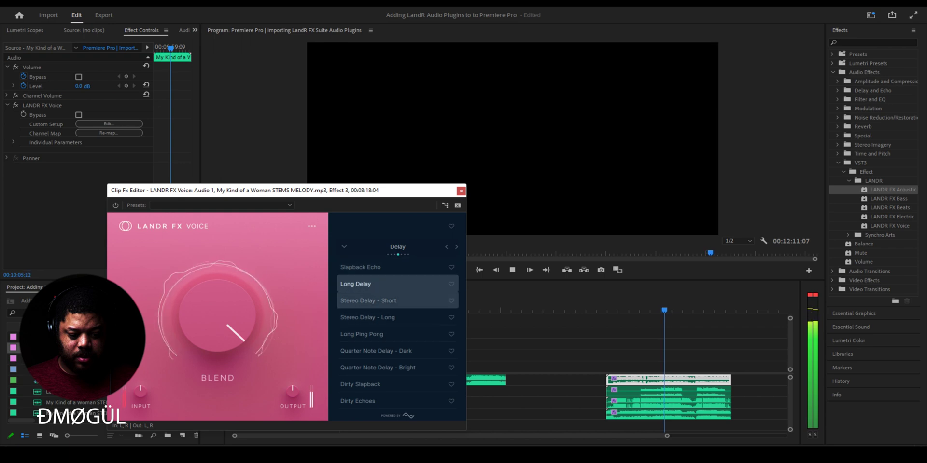
left_click(377, 301)
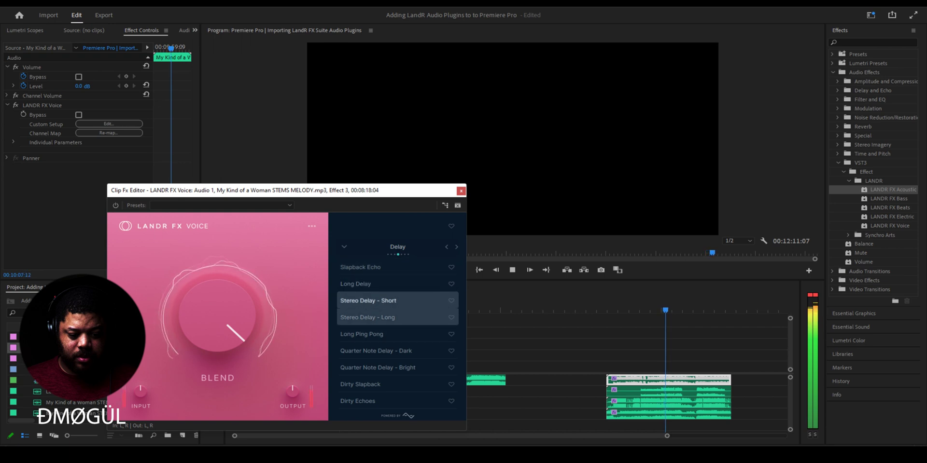
left_click(367, 317)
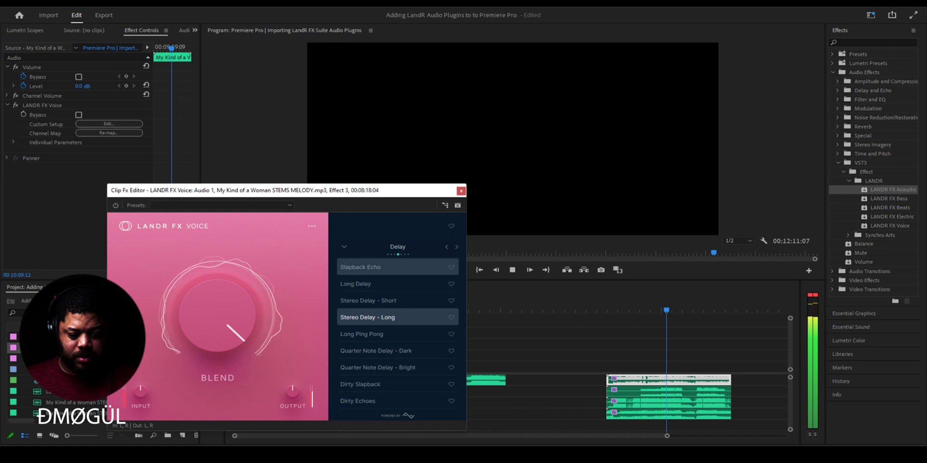
left_click(360, 266)
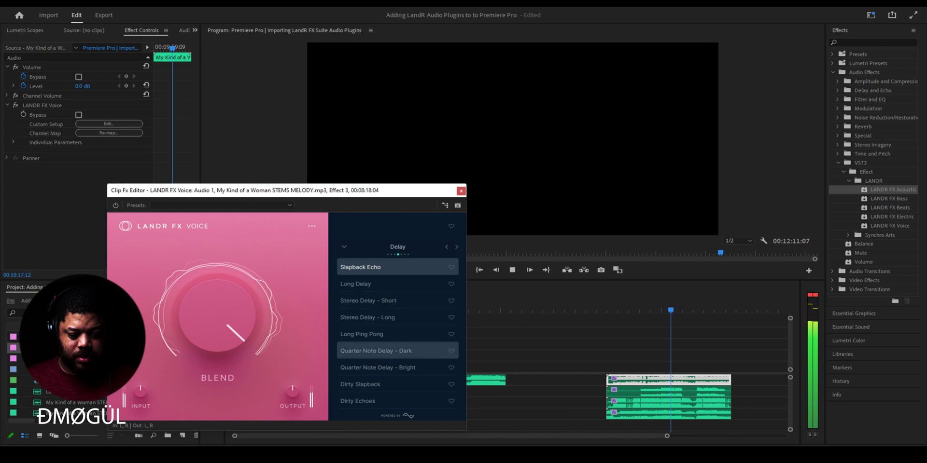
left_click(386, 352)
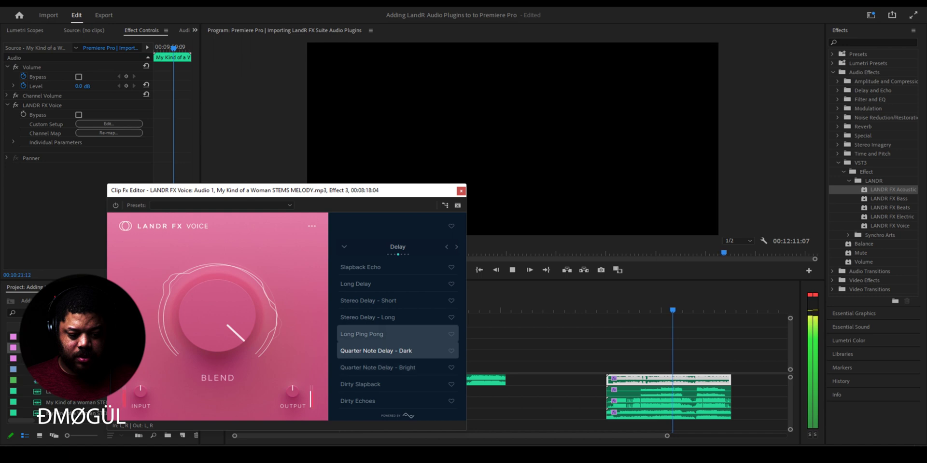
left_click(386, 334)
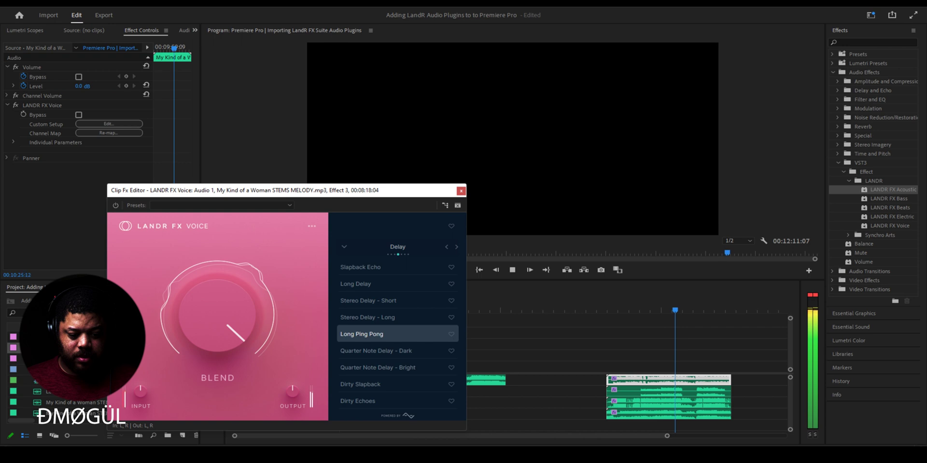
- Stop playback and close the LANDR FX Voice editor
left_click(512, 269)
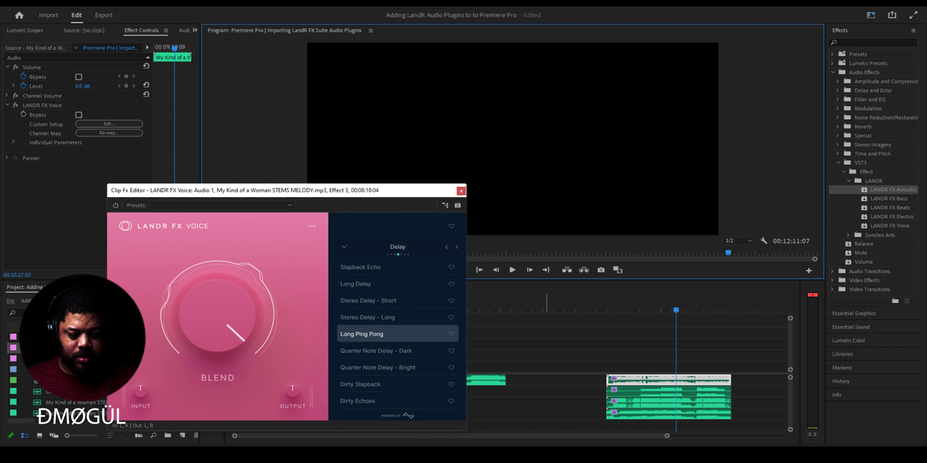
left_click_drag(396, 194, 557, 177)
left_click(621, 173)
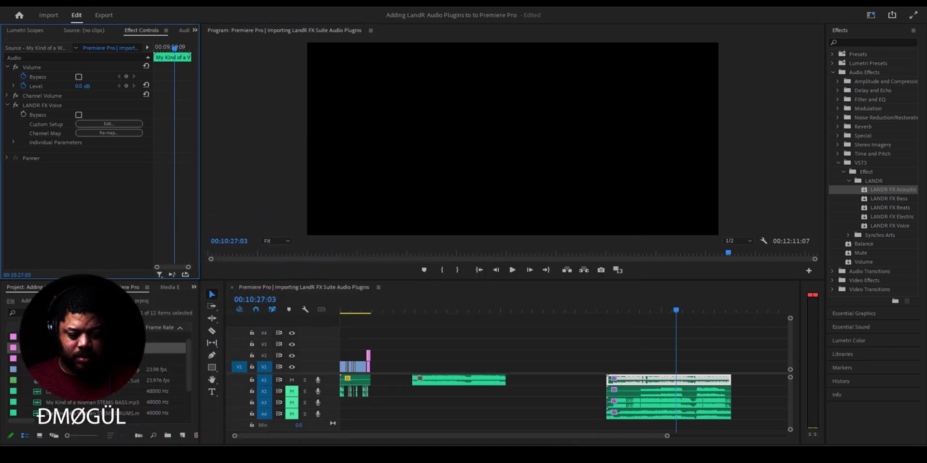
- Isolate the bass stem by muting A1 and unmuting A2, and open its LANDR FX Bass custom setup clear of the stem clips
left_click(292, 381)
left_click(292, 391)
left_click(713, 391)
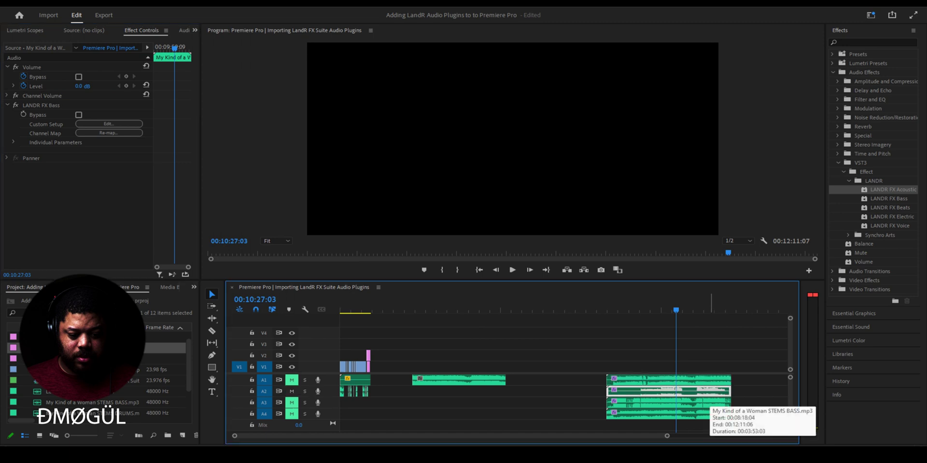
left_click(109, 124)
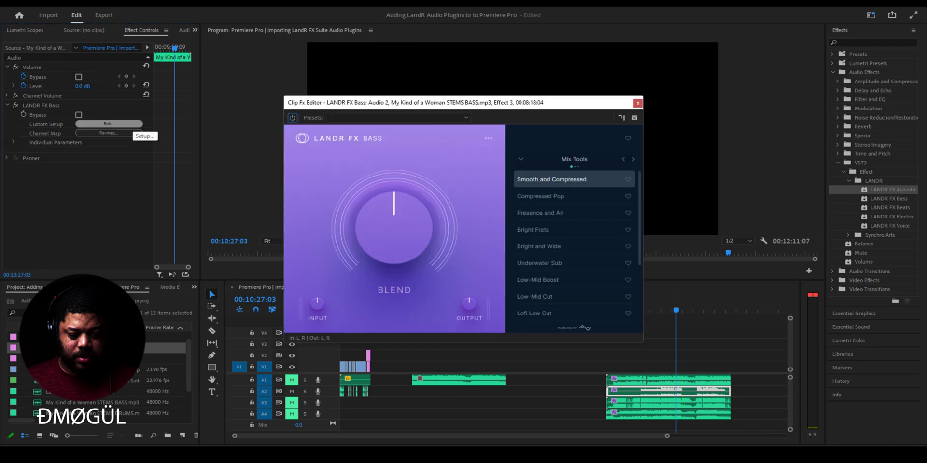
left_click_drag(515, 102, 362, 179)
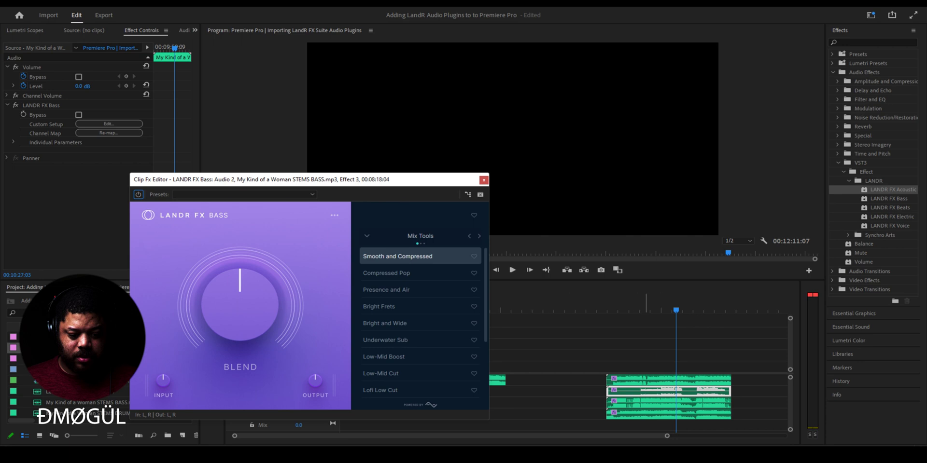
- Move the playhead back to about 00:09:17:15 and play the isolated bass stem
left_click(640, 303)
left_click_drag(640, 304, 637, 304)
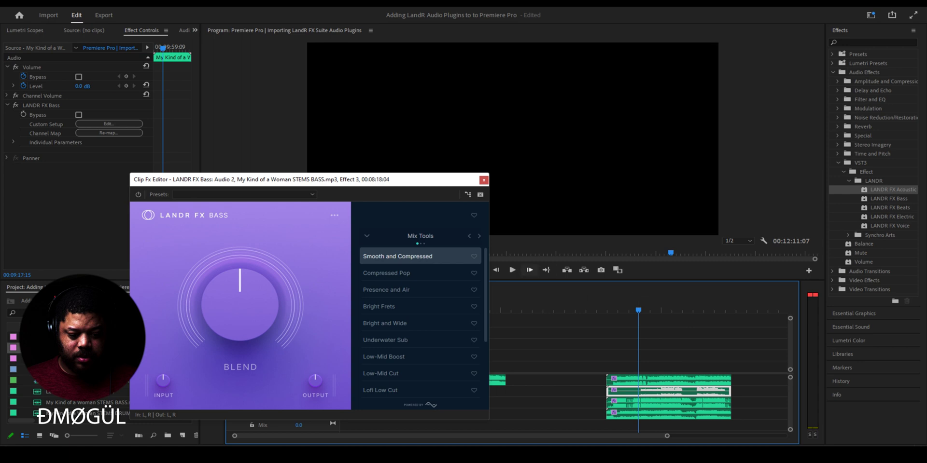
left_click(512, 270)
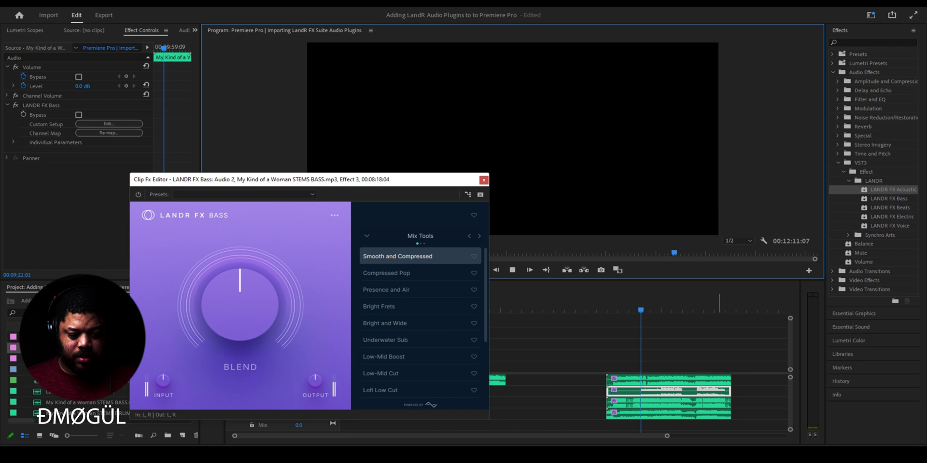
- Audition the LANDR FX Bass Mix Tools presets Compressed Pop, Presence and Air, Bright Frets, Bright and Wide, and Underwater Sub during playback
left_click(420, 273)
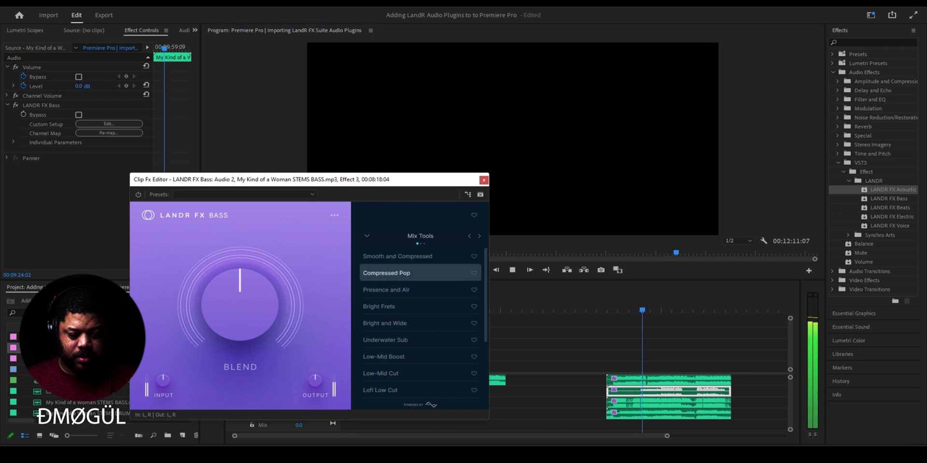
left_click(420, 290)
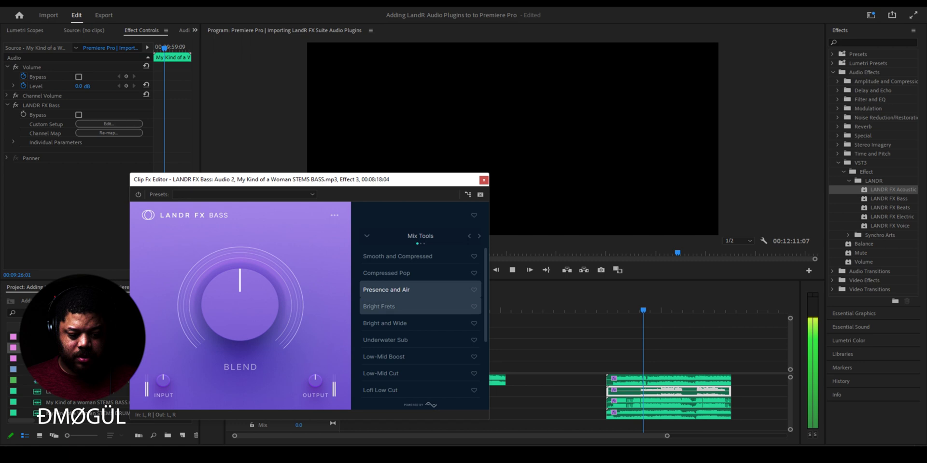
left_click(381, 307)
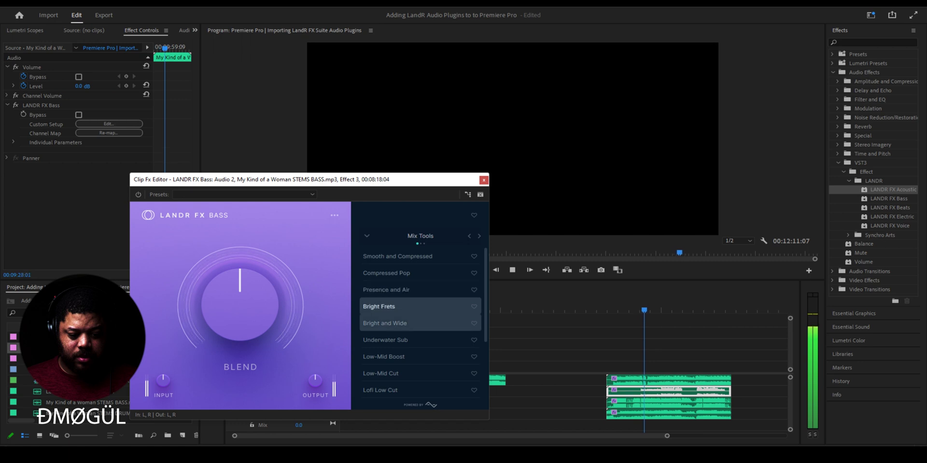
left_click(385, 323)
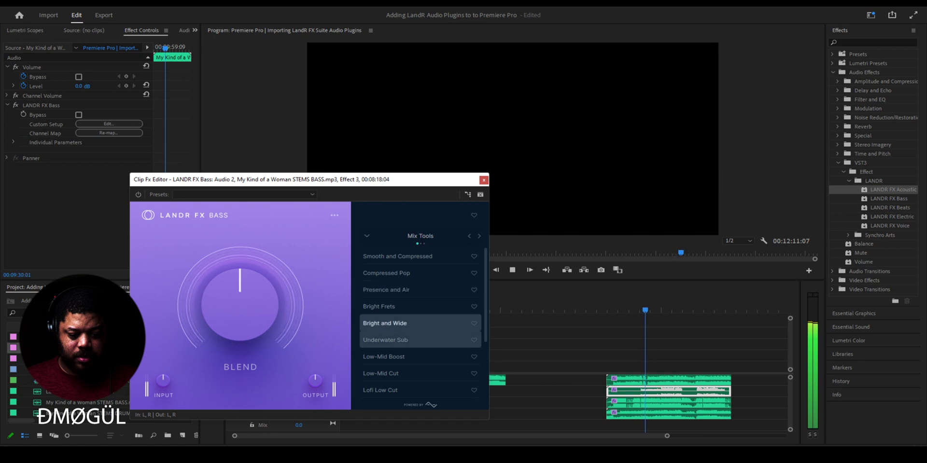
left_click(386, 341)
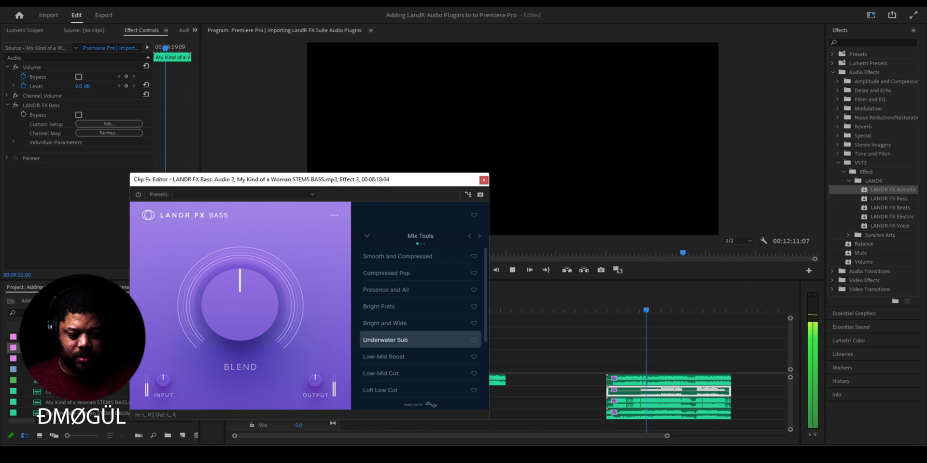
- Audition the Mix Tools presets Low-Mid Boost and Low-Mid Cut and the Amp FX presets Heavy and Grit Teeth on the bass stem
left_click(384, 356)
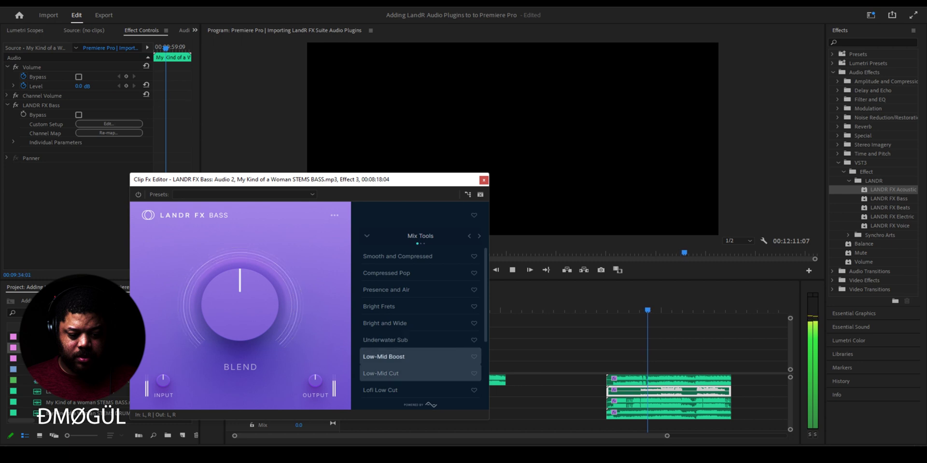
left_click(381, 374)
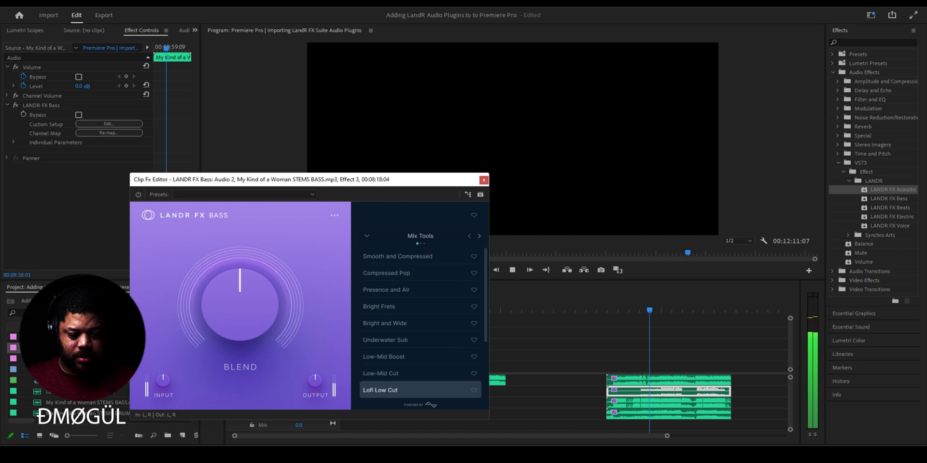
left_click(479, 236)
left_click(401, 273)
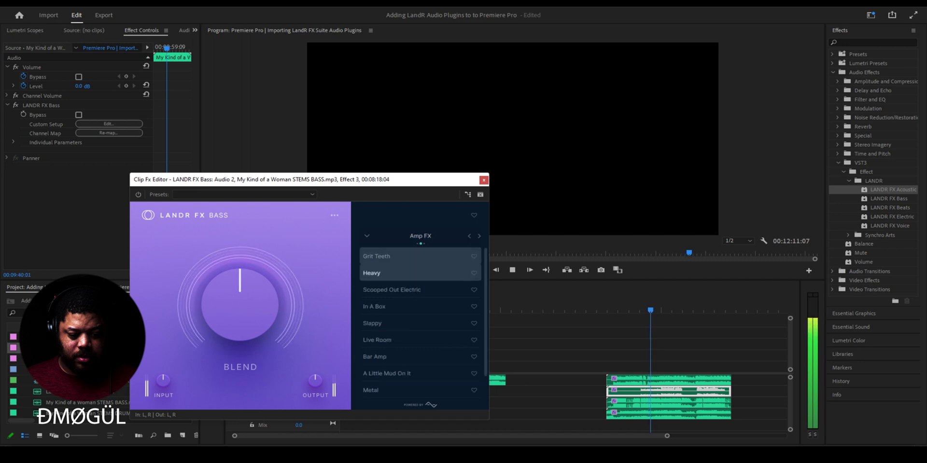
left_click(376, 256)
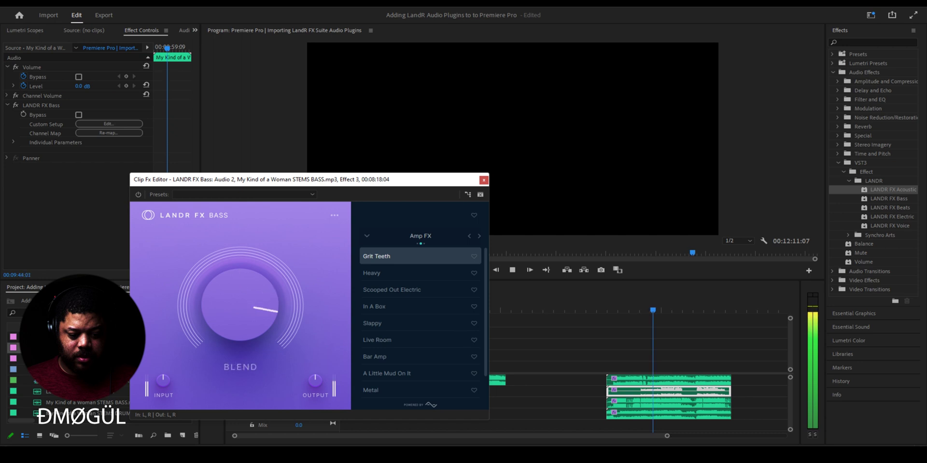
- Audition the Amp FX presets In A Box, Scooped Out Electric, Heavy, Live Room, Bar Amp, Grit Teeth and A Little Mud On It
left_click(375, 306)
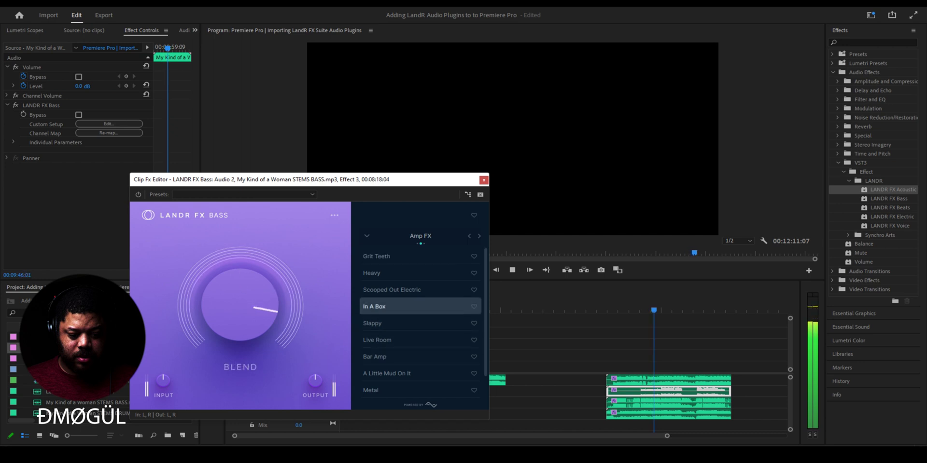
left_click(391, 289)
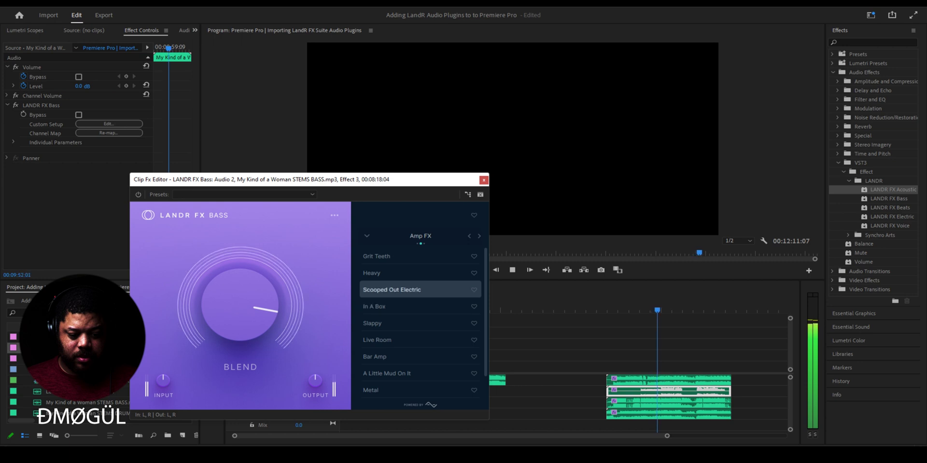
left_click(371, 274)
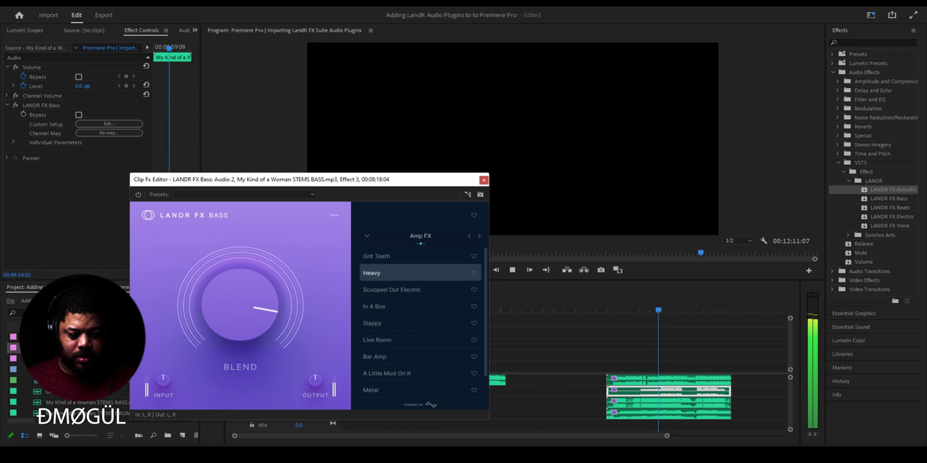
left_click(377, 340)
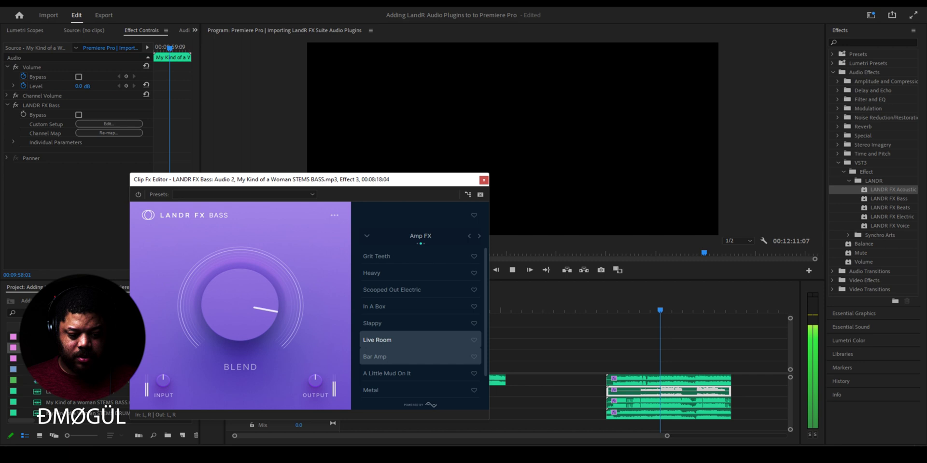
left_click(375, 357)
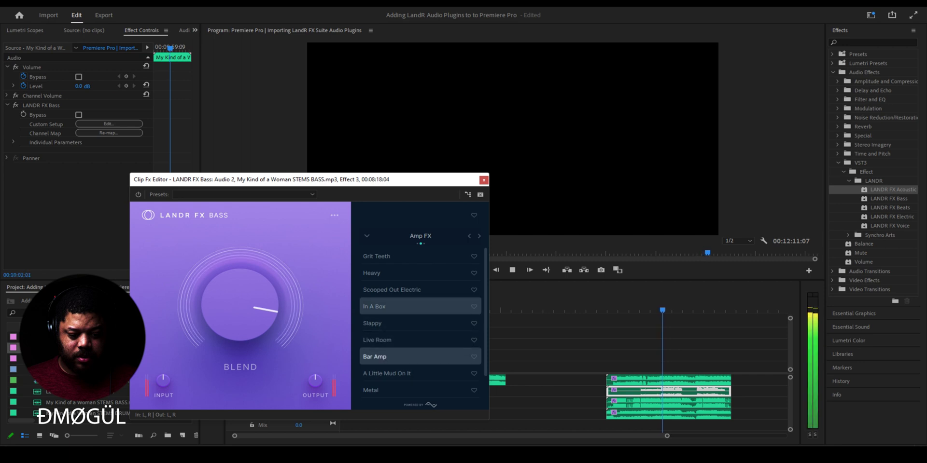
left_click(375, 306)
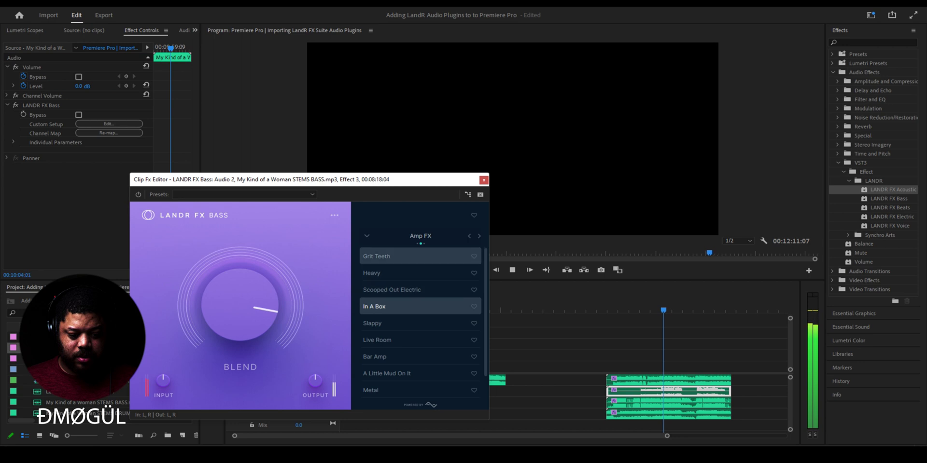
left_click(377, 257)
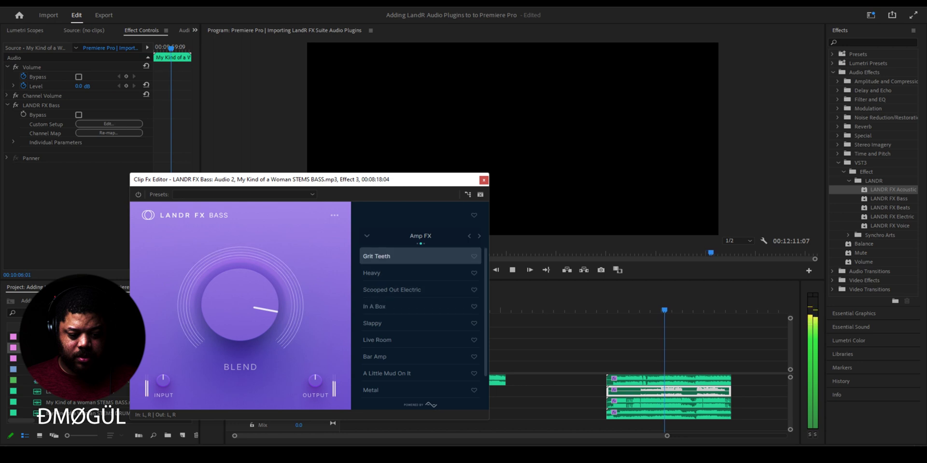
left_click(387, 374)
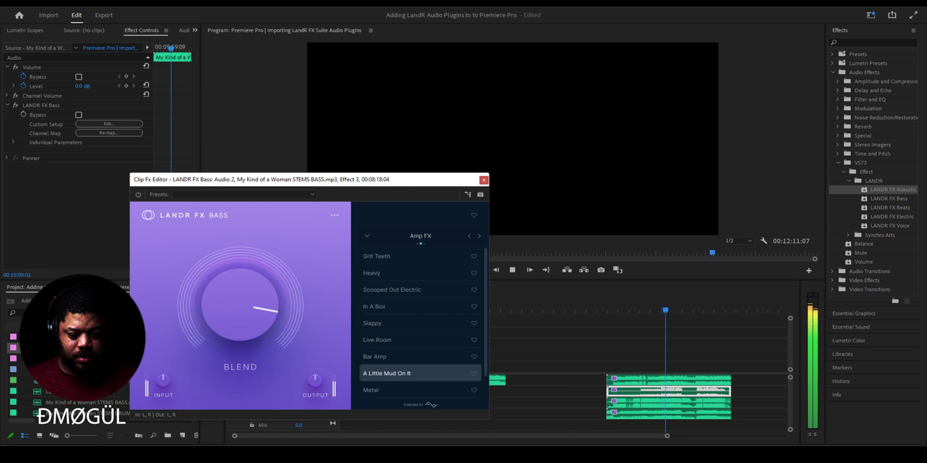
- Audition the Modulation FX presets from Punchy Chorus through Wah's Happening and settle on Bright Clean Phaser
left_click(479, 237)
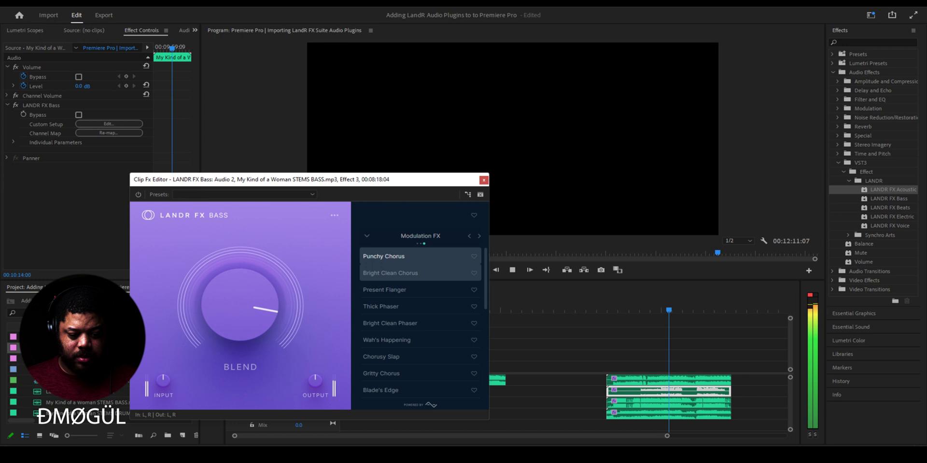
left_click(418, 273)
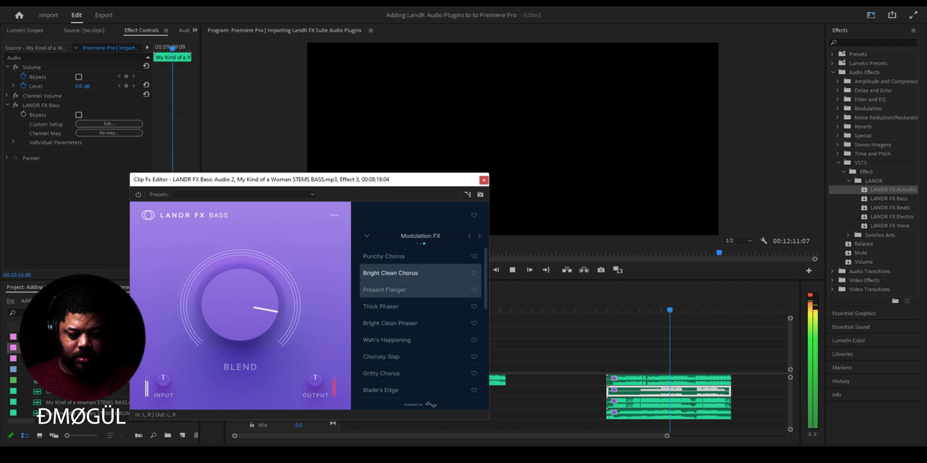
left_click(384, 290)
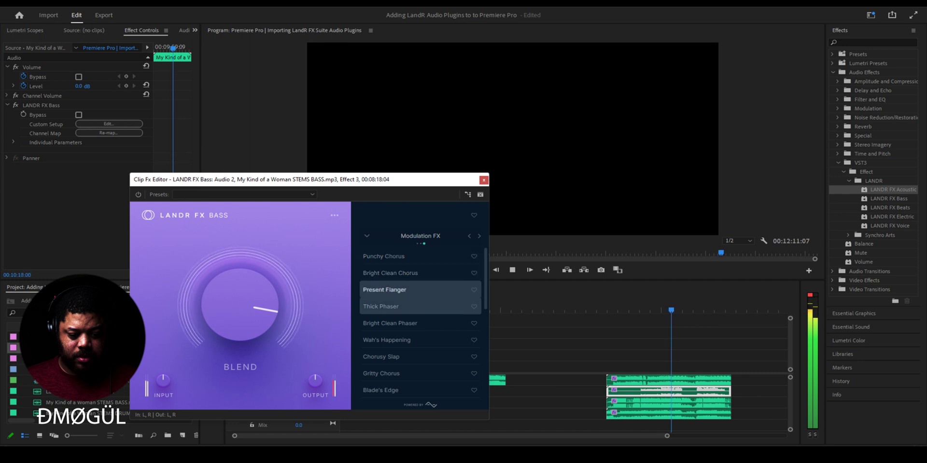
left_click(381, 306)
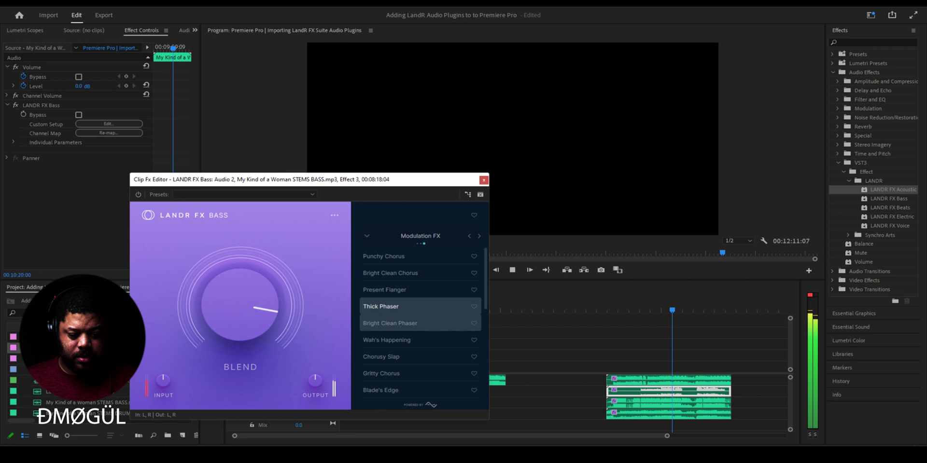
left_click(390, 323)
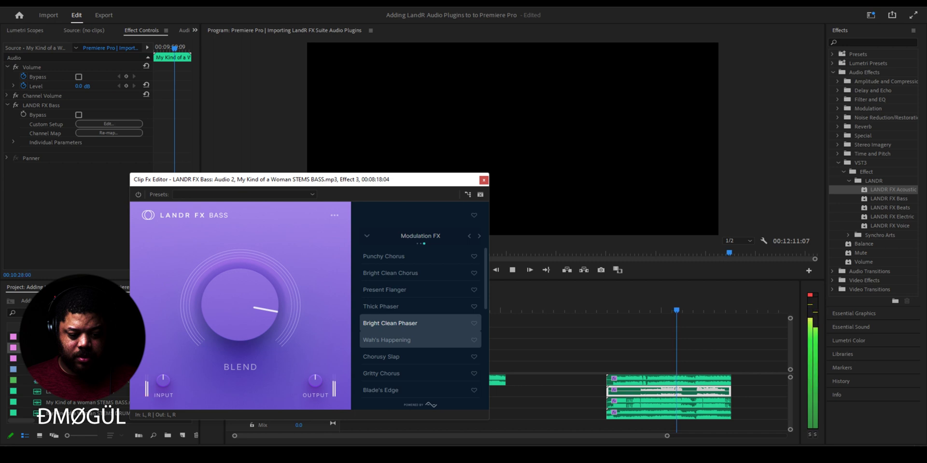
left_click(406, 340)
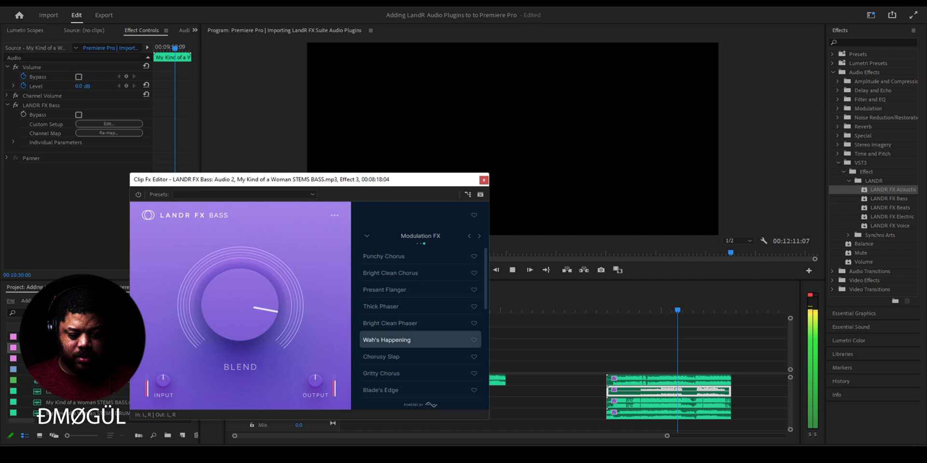
left_click(405, 323)
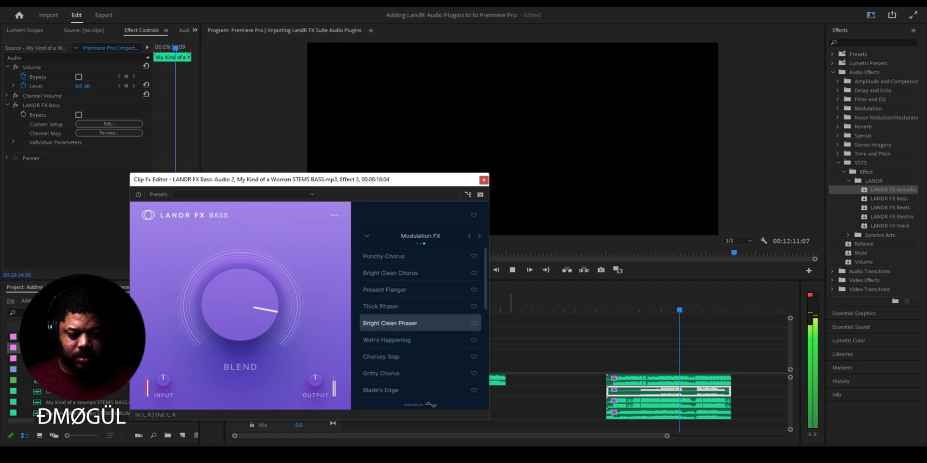
- Stop playback, close the LANDR FX Bass editor, and listen to the processed bass stem in two short passes
left_click(512, 270)
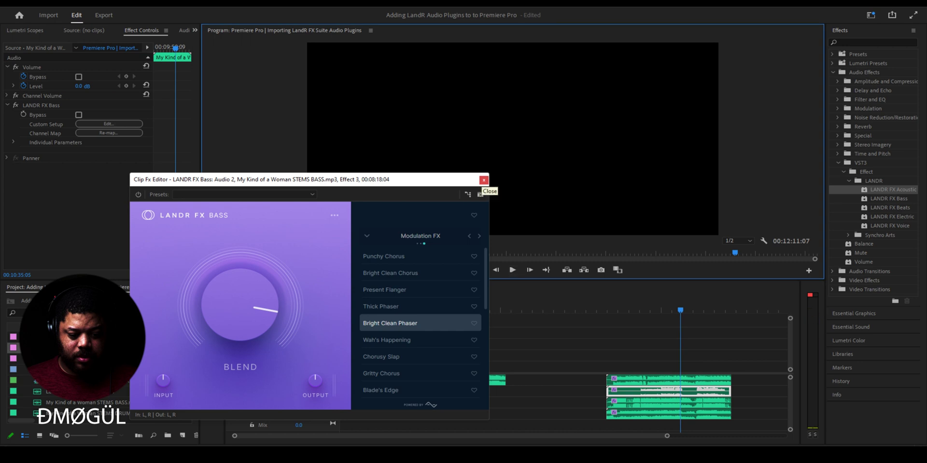
left_click(484, 180)
left_click(513, 270)
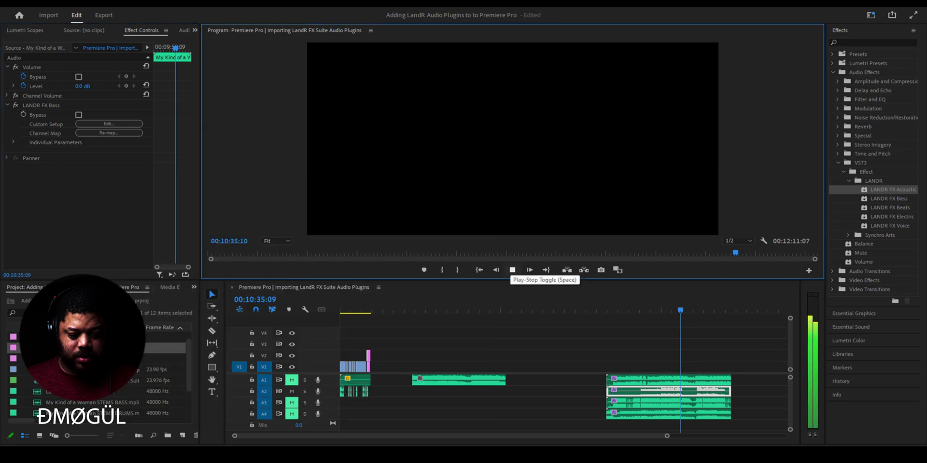
left_click(512, 270)
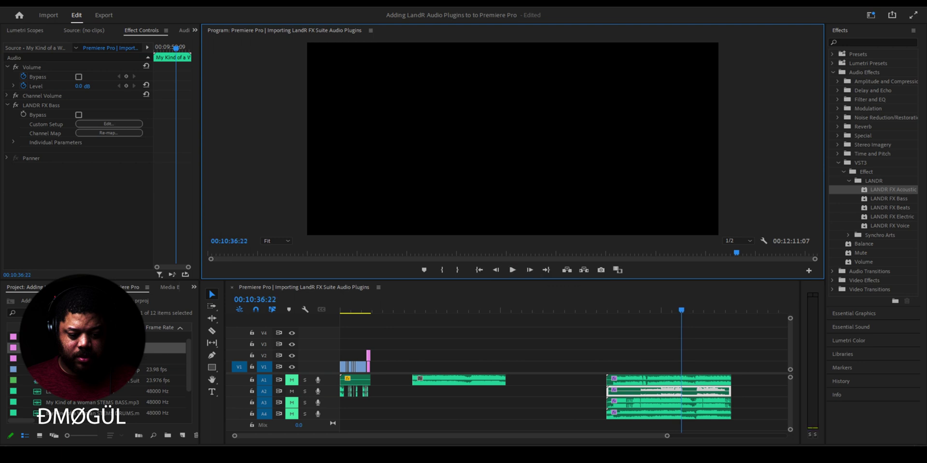
left_click(512, 270)
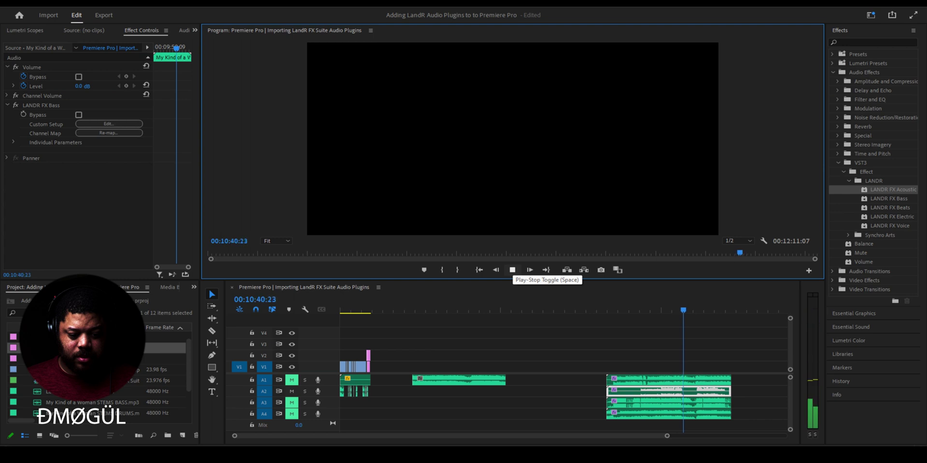
left_click(512, 269)
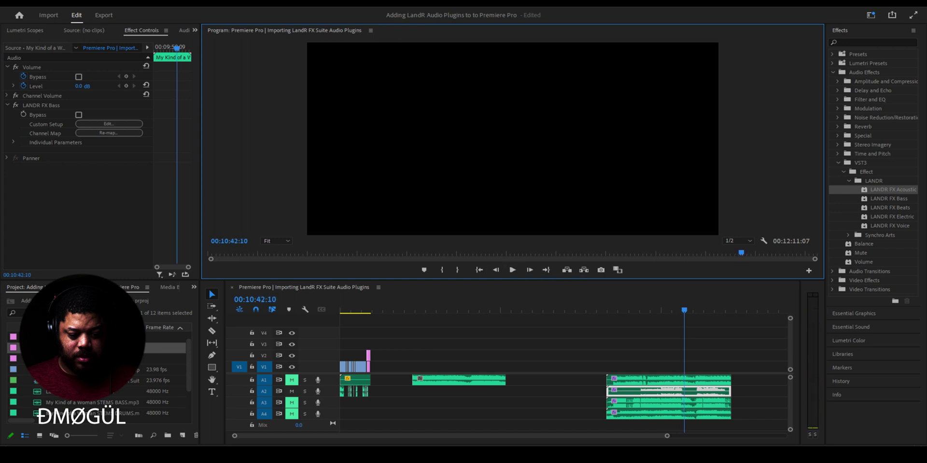
- Replay the bass stem from about 00:10:14:09 and switch the LANDR FX Bass effect off during playback to hear the difference
left_click_drag(684, 310, 670, 310)
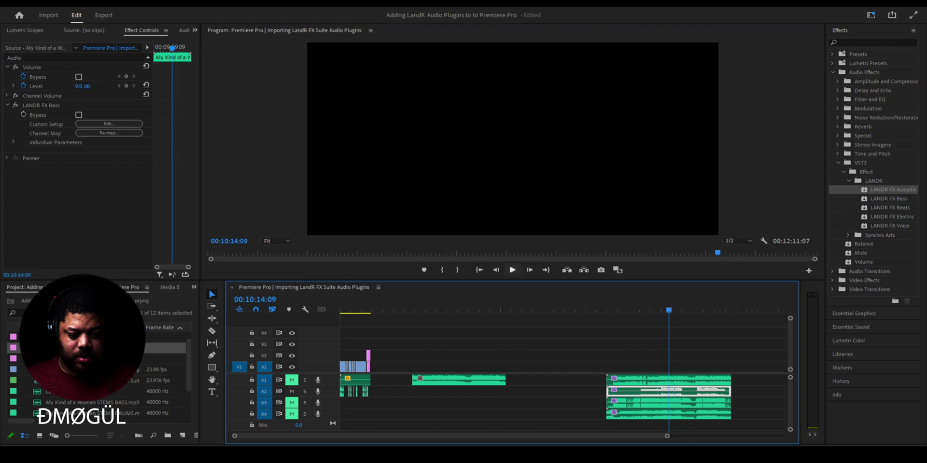
left_click(513, 270)
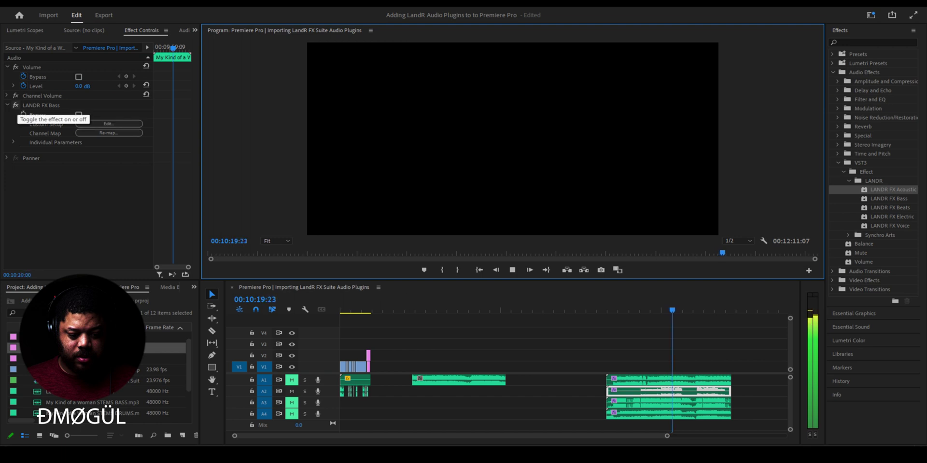
left_click(16, 105)
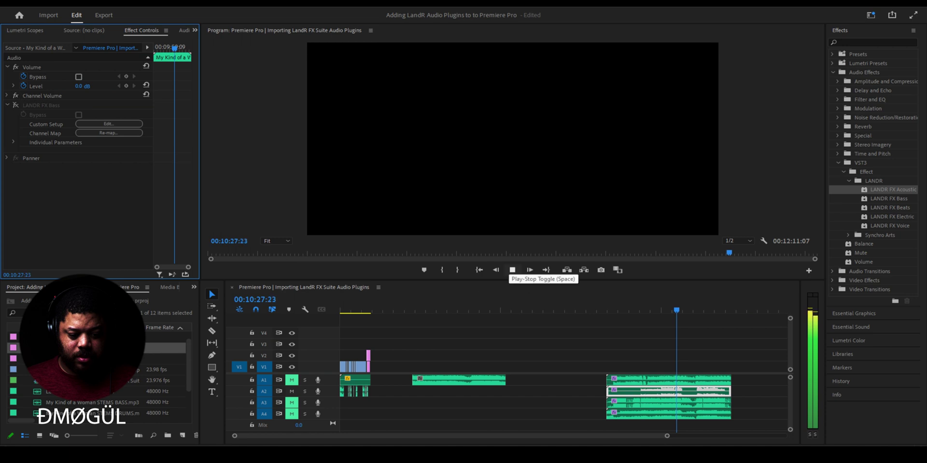
left_click(513, 270)
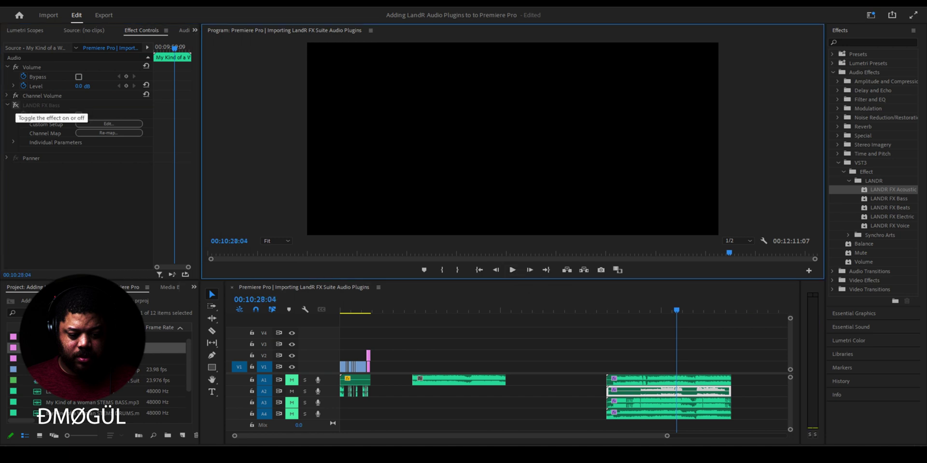
key("ctrl+s")
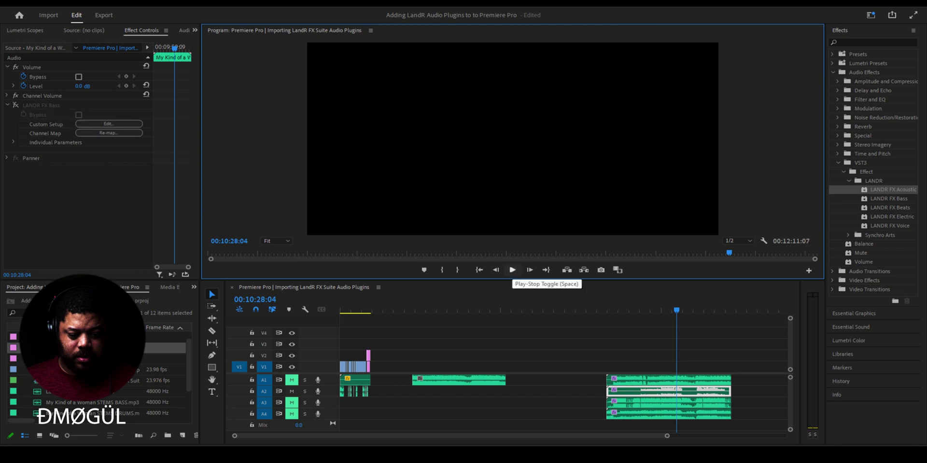
- Compare the bass stem with and without LANDR FX Bass during playback, leaving the effect enabled, and stop playback
left_click(512, 270)
left_click(16, 105)
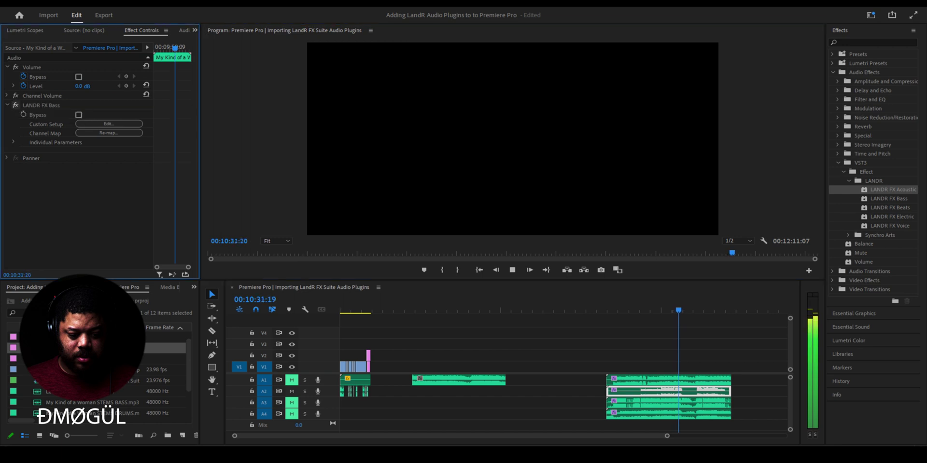
left_click(16, 105)
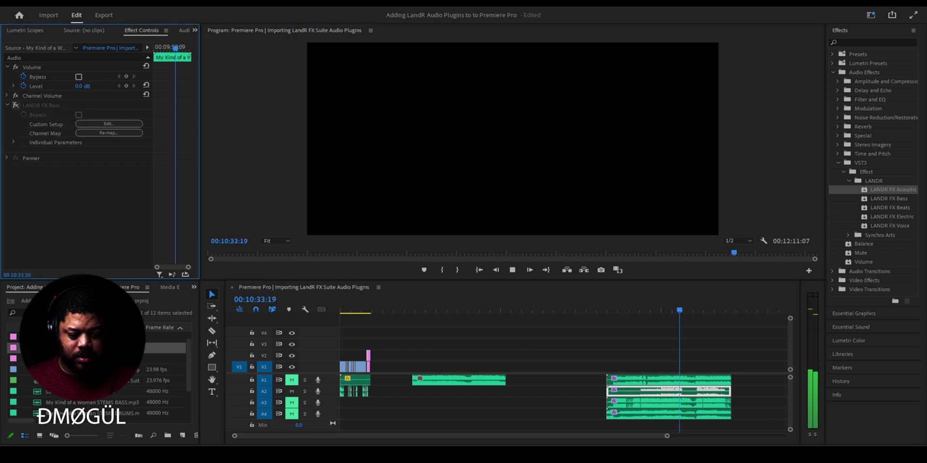
left_click(16, 105)
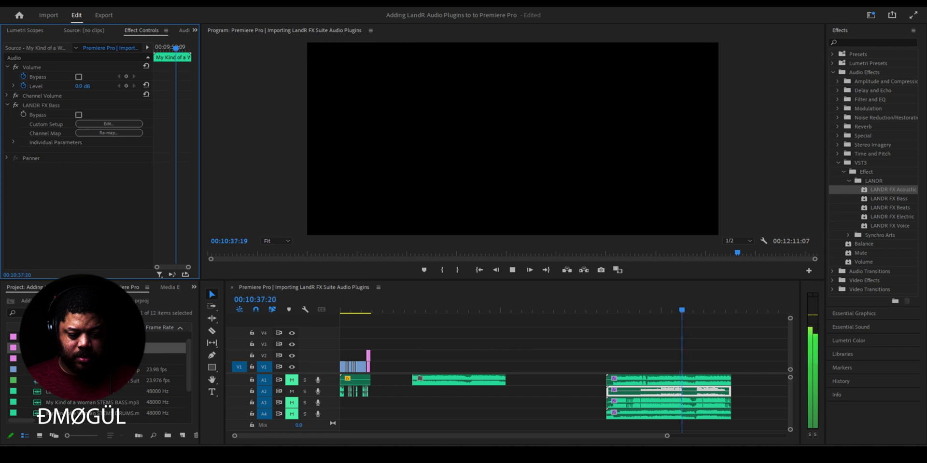
left_click(513, 271)
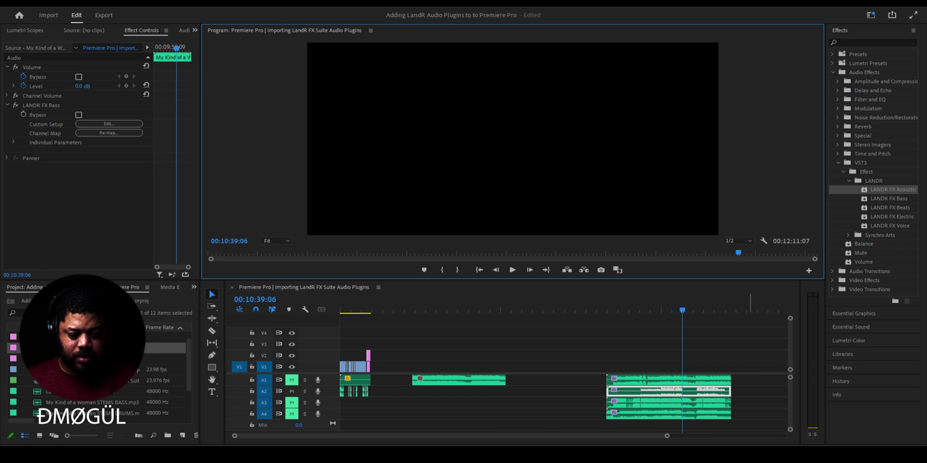
- Select the four stem clips on A1 to A4, move them together earlier to end at the playhead at 00:10:39:06, and deselect them
left_click_drag(750, 380, 704, 418)
left_click_drag(705, 411, 657, 409)
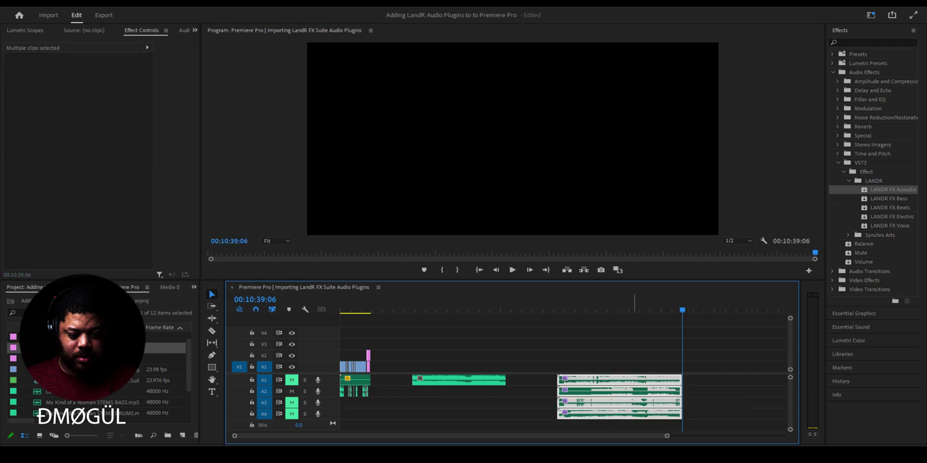
left_click(560, 348)
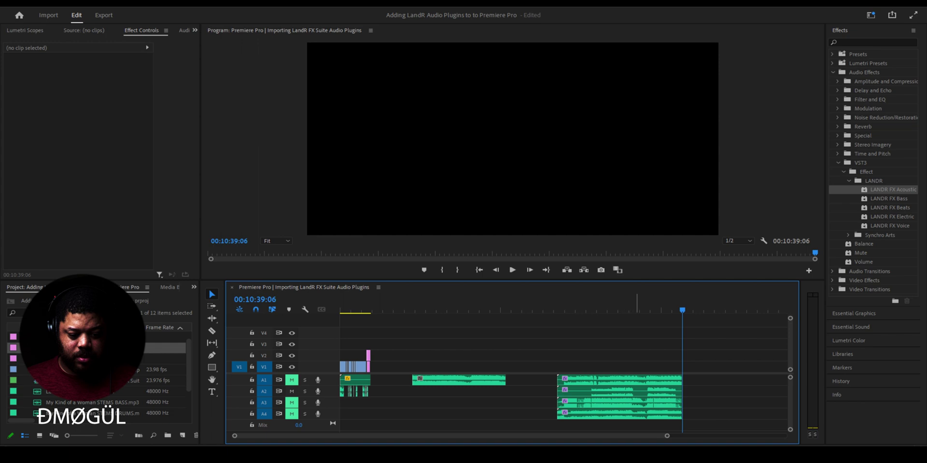
- Select the stem clip on A2, switch to the LANDR Plugins page in Chrome, and examine the LANDR FX plug-ins and their prices
left_click(641, 392)
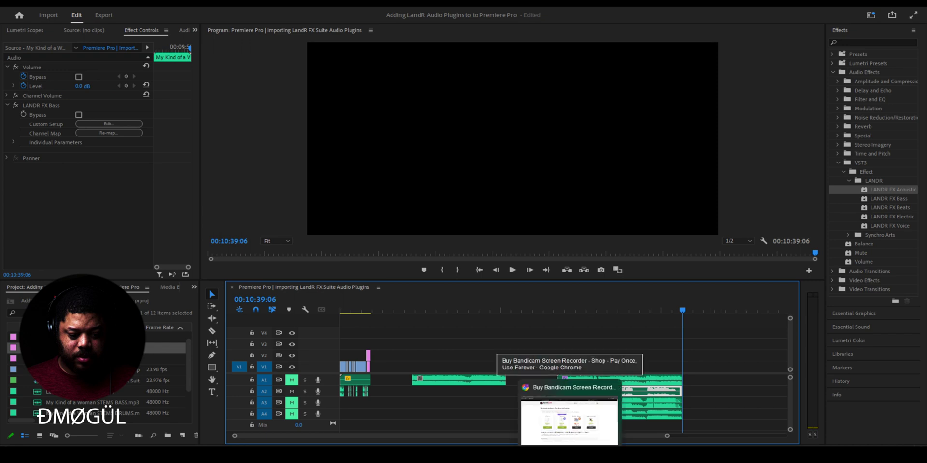
left_click(569, 413)
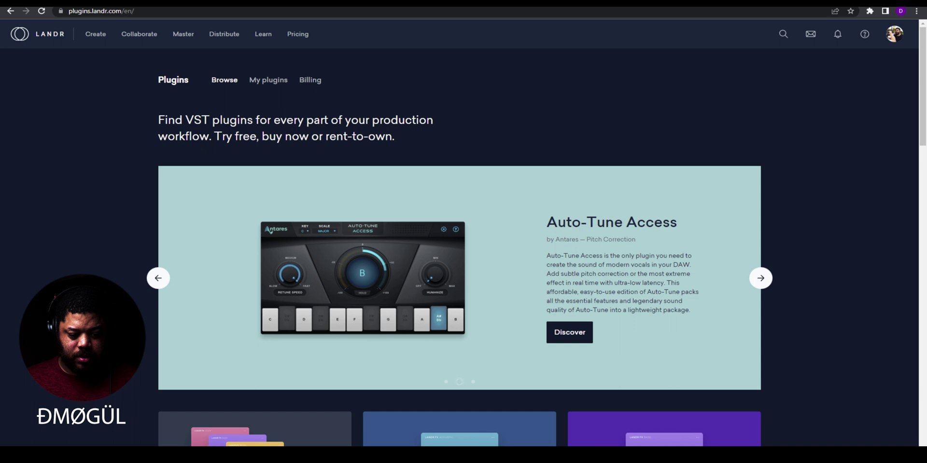
scroll(254, 241, "down", 5)
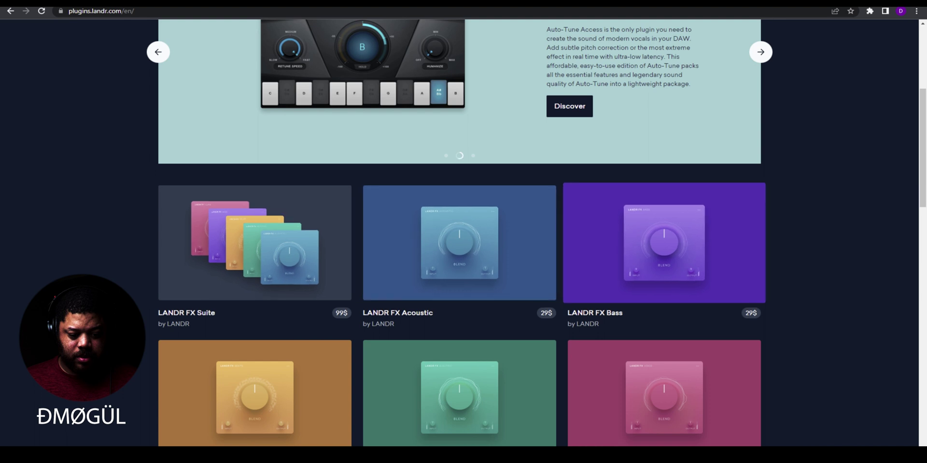
scroll(463, 232, "down", 5)
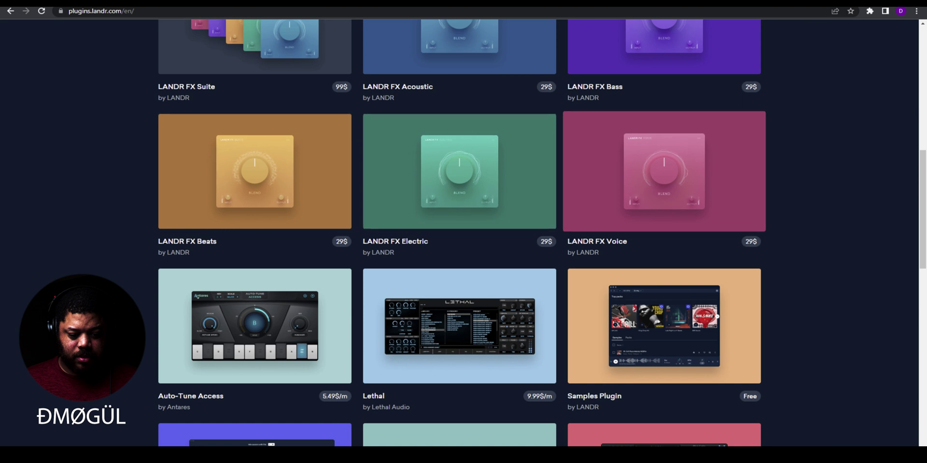
scroll(459, 171, "up", 3)
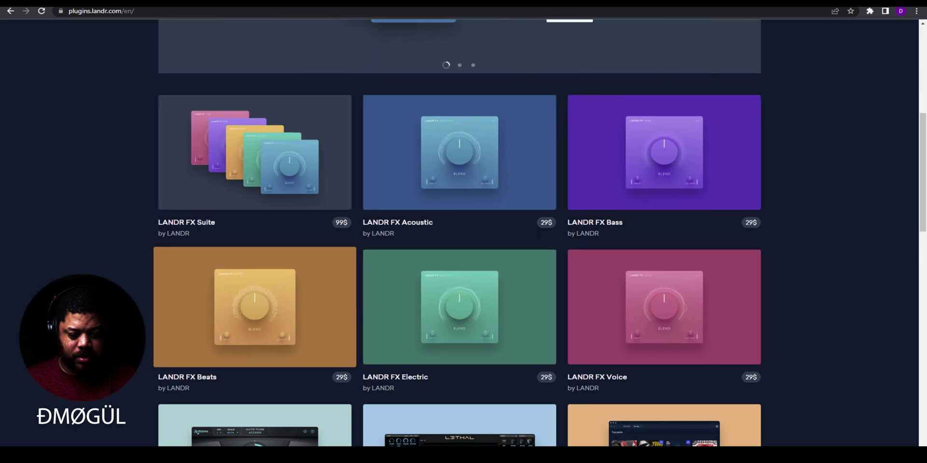
scroll(460, 231, "up", 3)
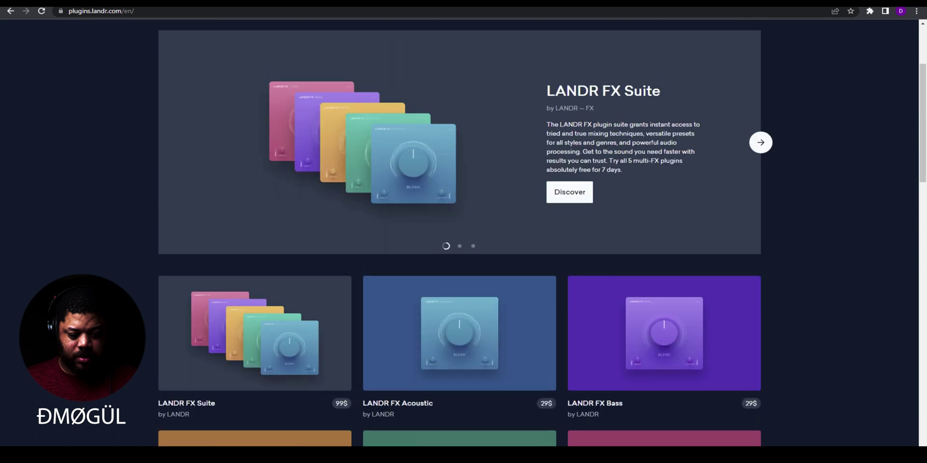
scroll(460, 232, "up", 3)
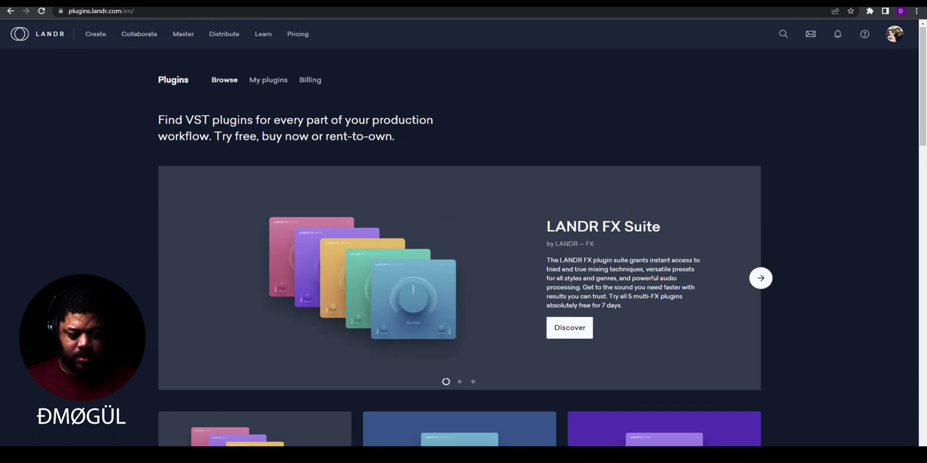